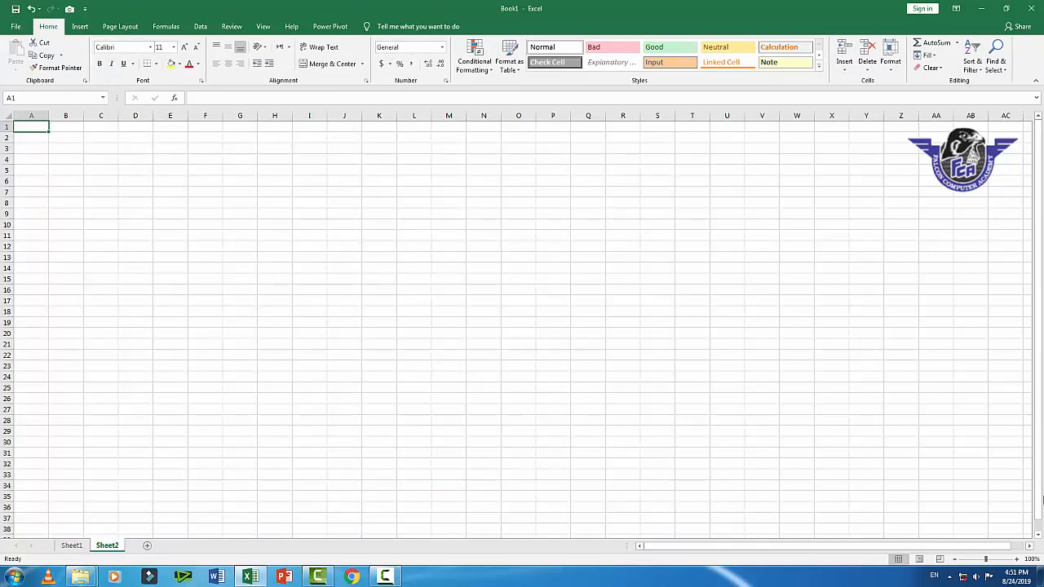
# Enter the column headings Roll no, name and math in cells A1 to C1
pyautogui.write('Roll no')
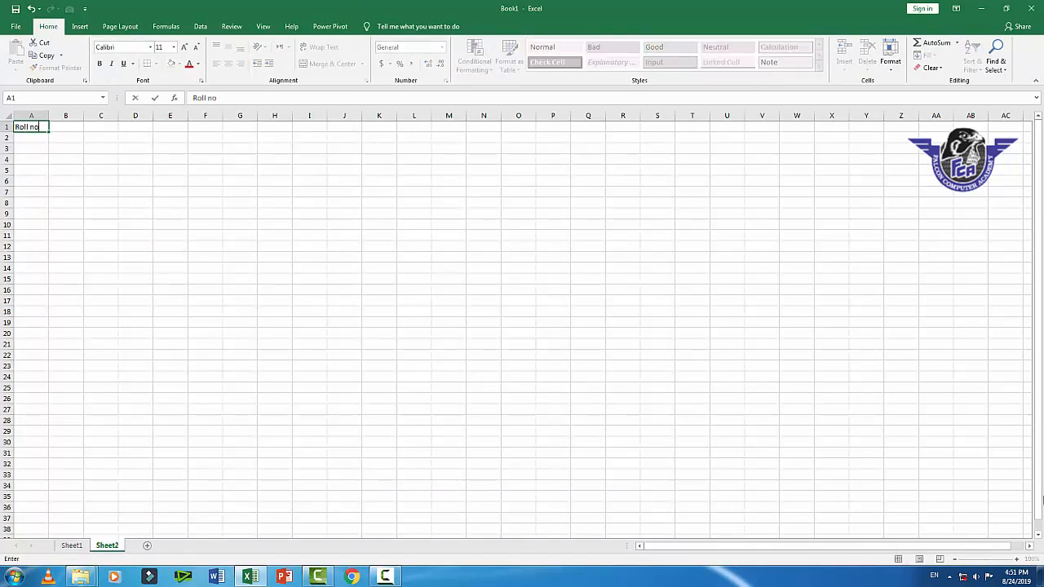
pyautogui.press('Tab')
pyautogui.write('name')
pyautogui.press('Tab')
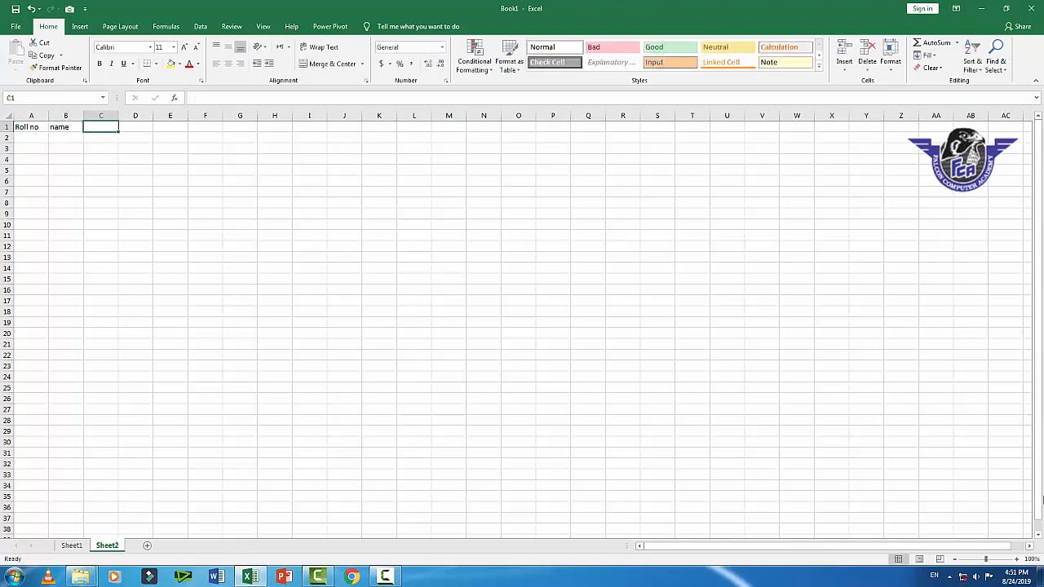
pyautogui.write('math')
pyautogui.press('Tab')
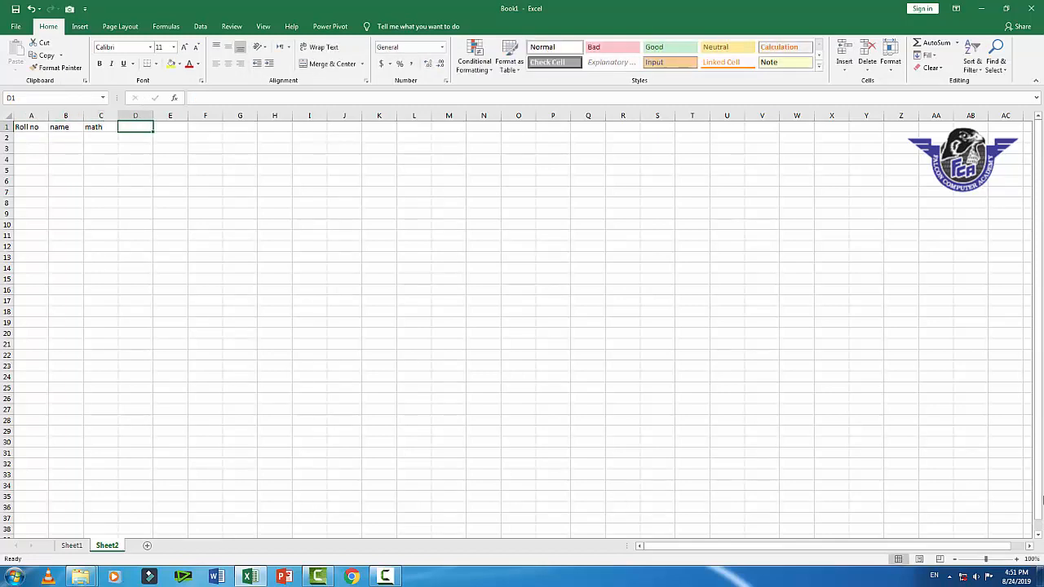
# Add the subject headings eng, bio, chem and phy in cells D1 to G1
pyautogui.write('eng')
pyautogui.press('Tab')
pyautogui.write('bio')
pyautogui.press('Tab')
pyautogui.write('che')
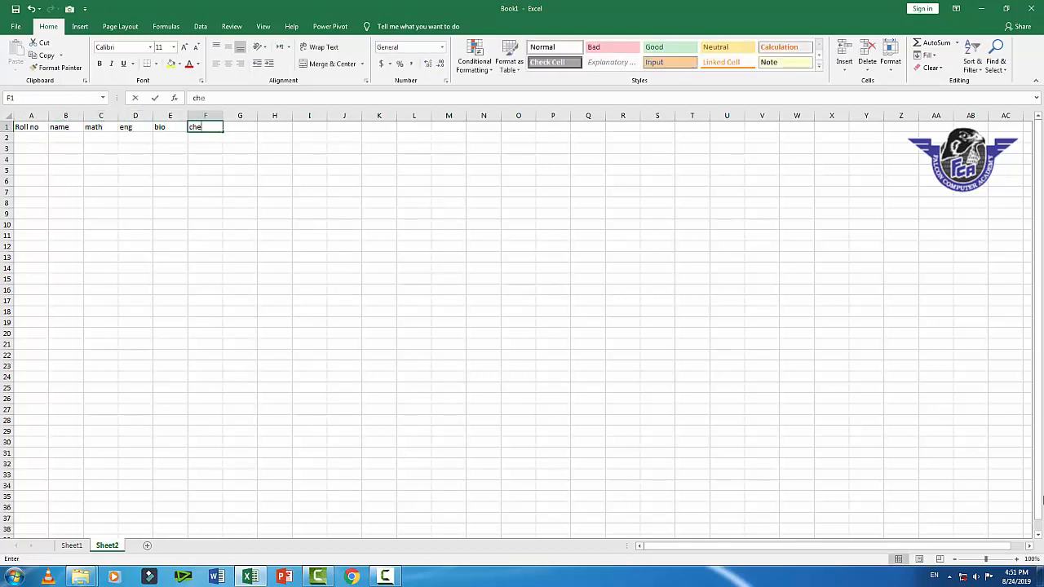
pyautogui.write('m')
pyautogui.press('Tab')
pyautogui.write('phy')
pyautogui.press('Tab')
# Add the headings urdu, pak std, islam std and obtained marks in cells H1 to K1
pyautogui.write('urdu')
pyautogui.press('Tab')
pyautogui.write('pa')
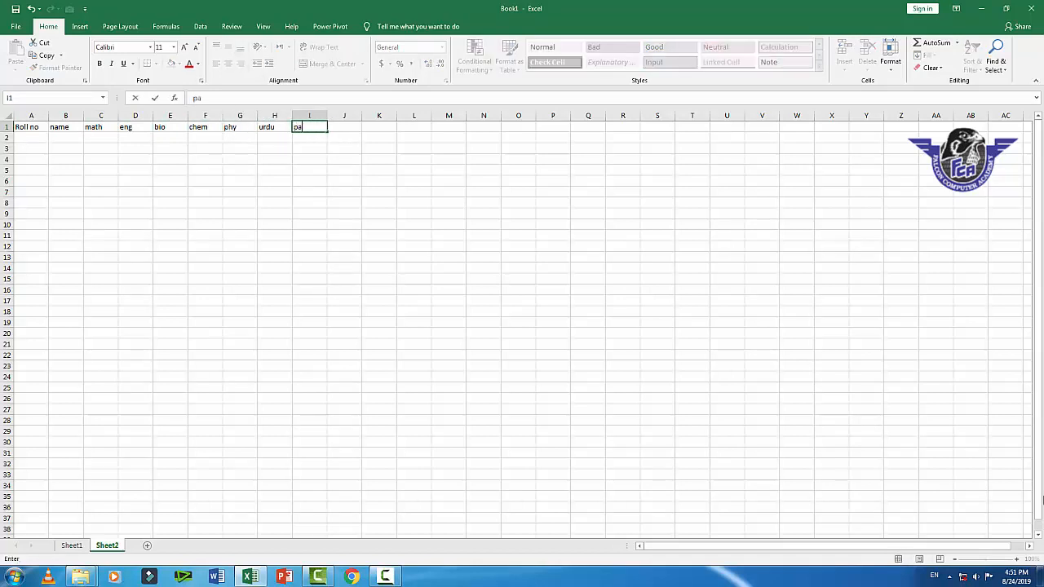
pyautogui.write('k std')
pyautogui.press('Tab')
pyautogui.write('islam')
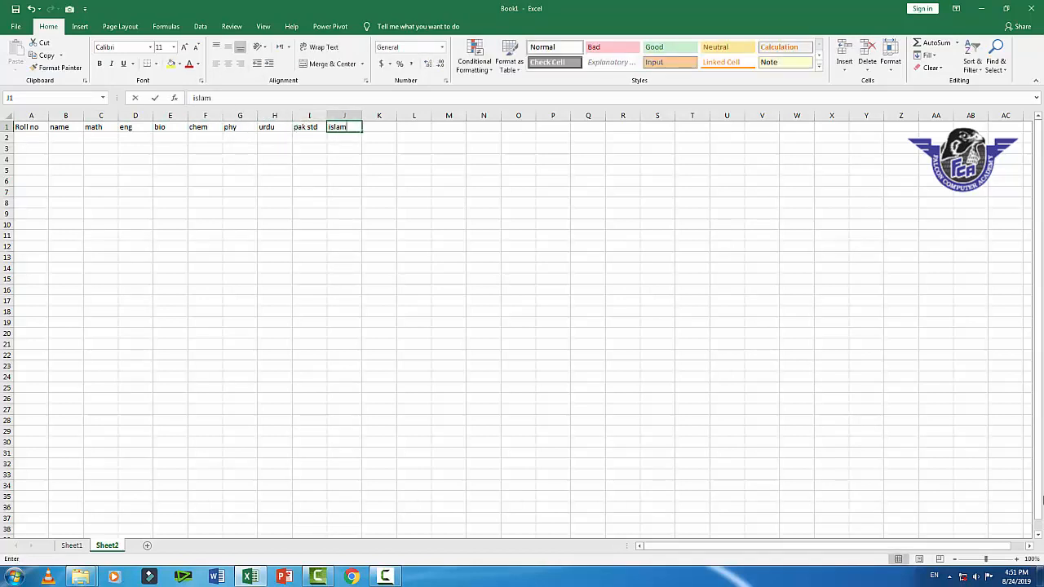
pyautogui.write(' std')
pyautogui.press('Tab')
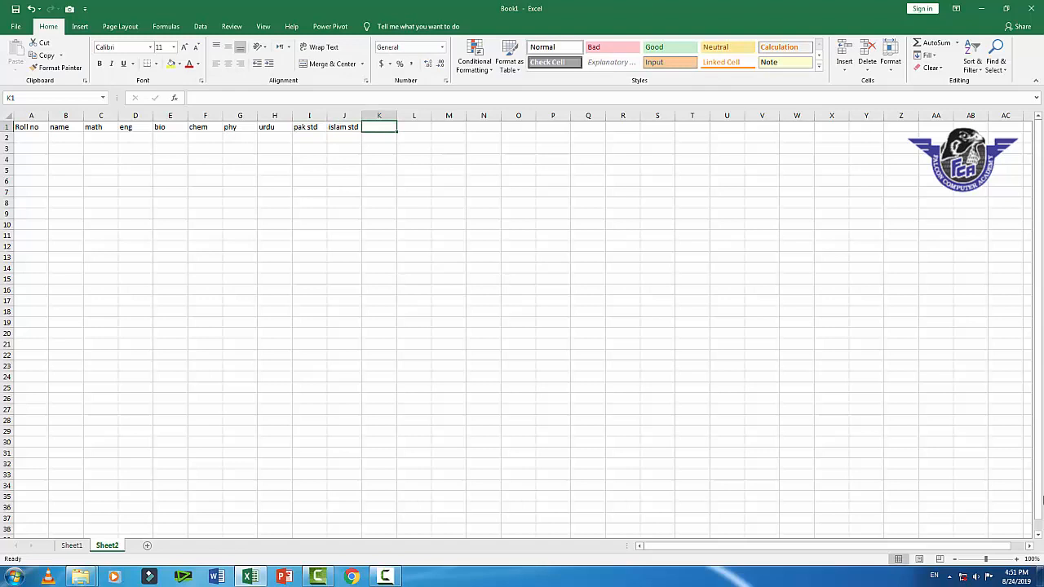
pyautogui.write('to')
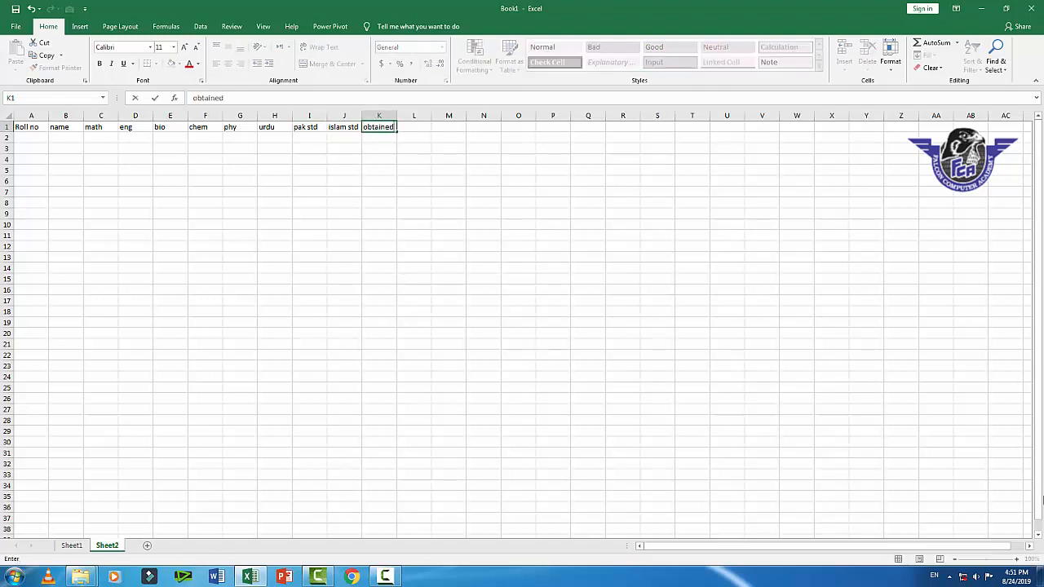
pyautogui.write('tained marks')
pyautogui.press('Return')
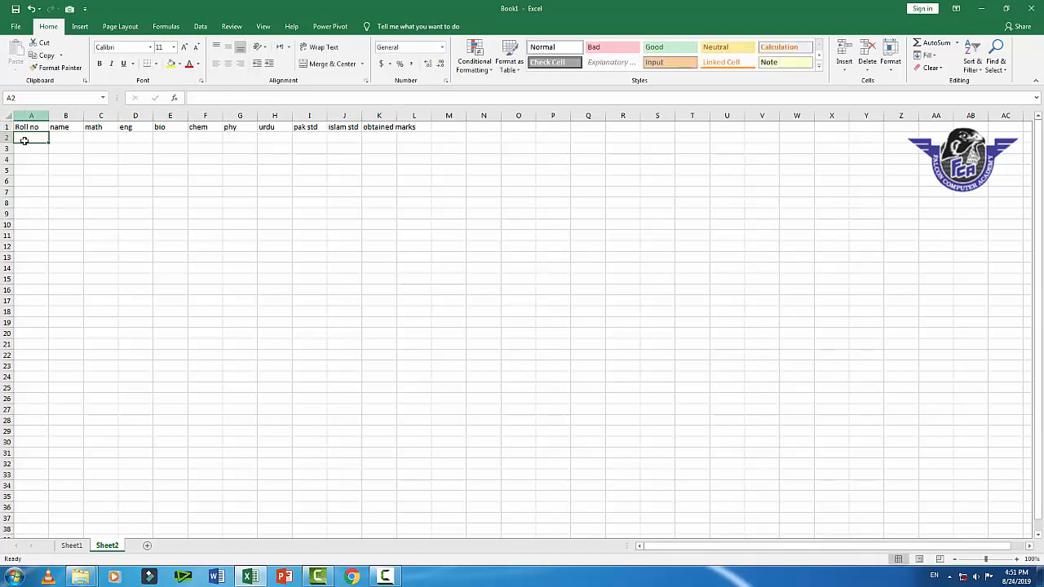
# Enter 1 and 2 under Roll no and extend the series down to 9 in A10
pyautogui.click(33, 127)
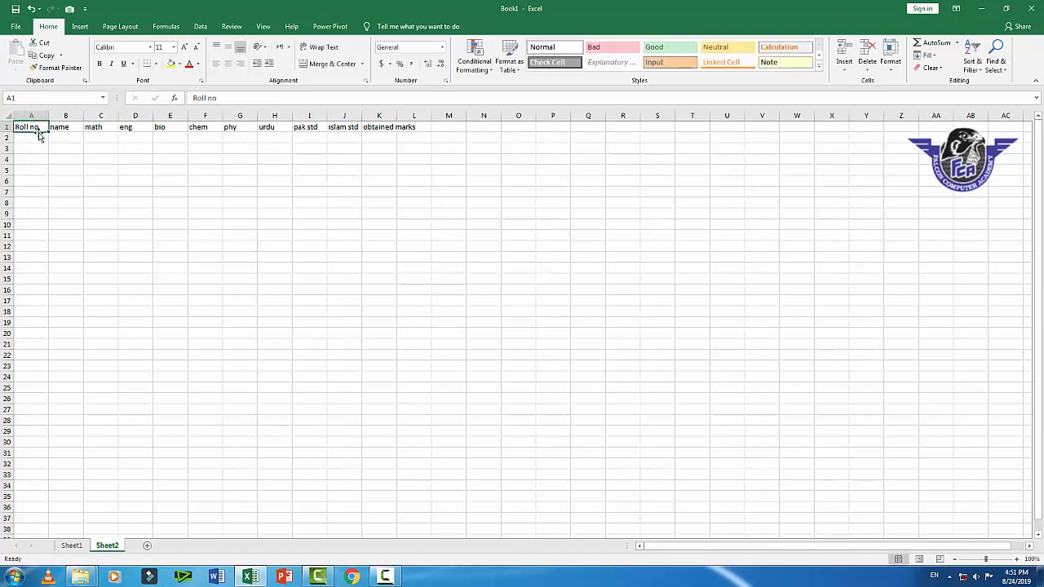
pyautogui.click(38, 137)
pyautogui.write('1')
pyautogui.press('Return')
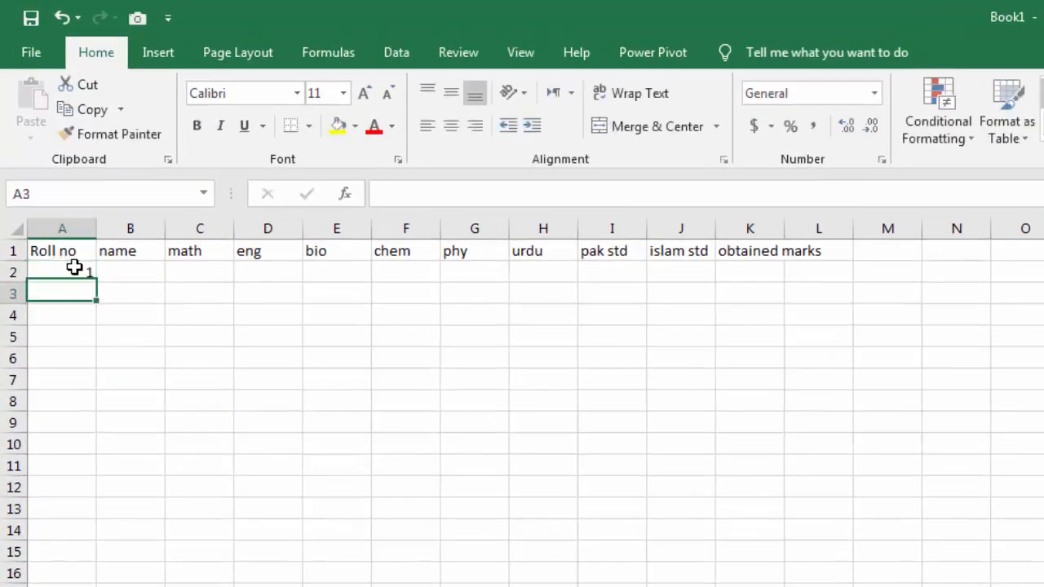
pyautogui.write('2')
pyautogui.press('Return')
pyautogui.moveTo(76, 267); pyautogui.dragTo(86, 296)
pyautogui.moveTo(96, 420); pyautogui.dragTo(93, 453)
# Enter the first two students' names in B2 and B3, correcting the spelling of the second one
pyautogui.click(140, 272)
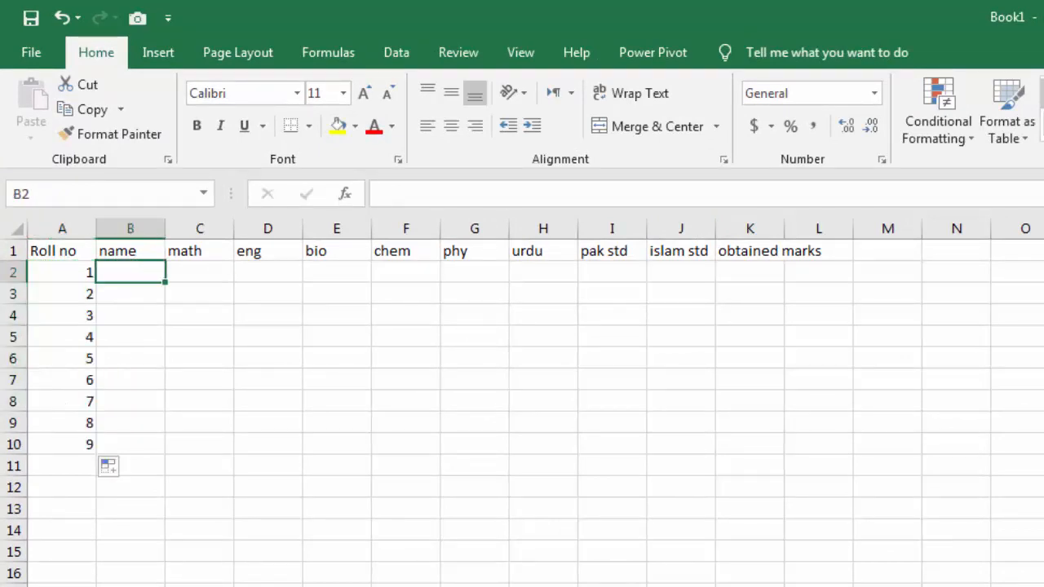
pyautogui.write('Ali')
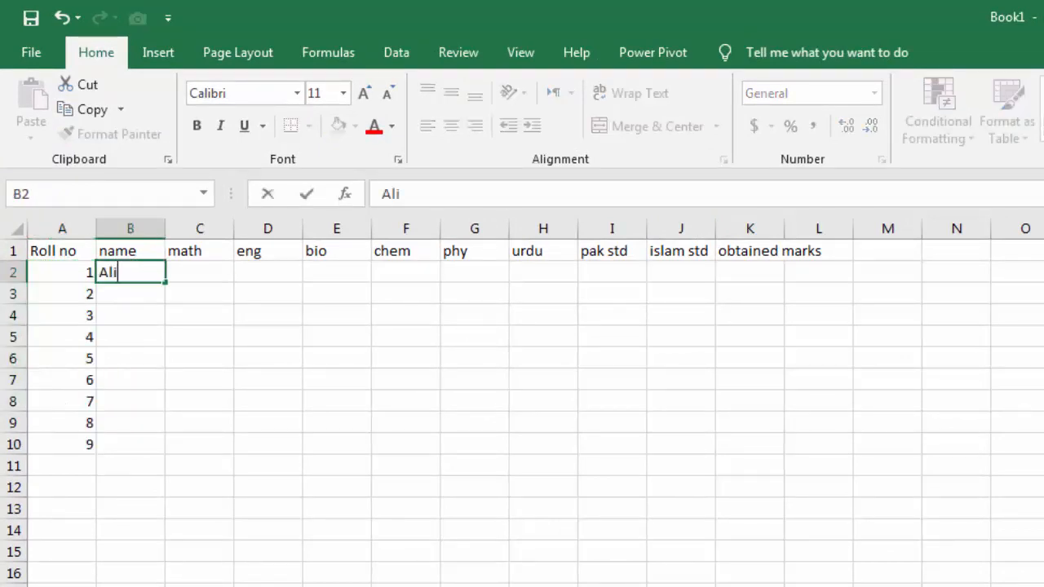
pyautogui.press('Return')
pyautogui.write('zadhi')
pyautogui.press('Return')
pyautogui.write('u')
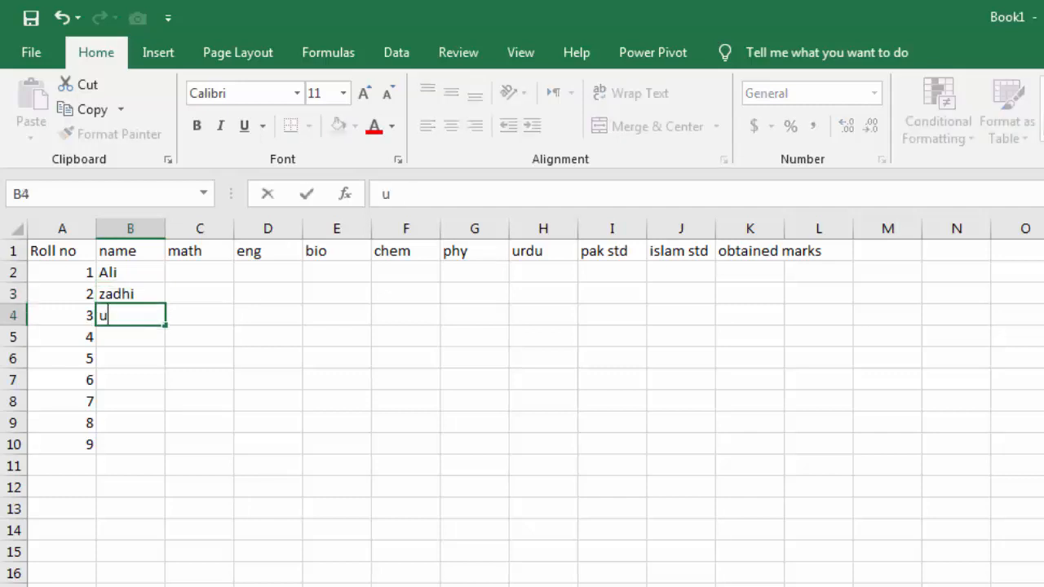
pyautogui.press('Up')
pyautogui.write('zahid')
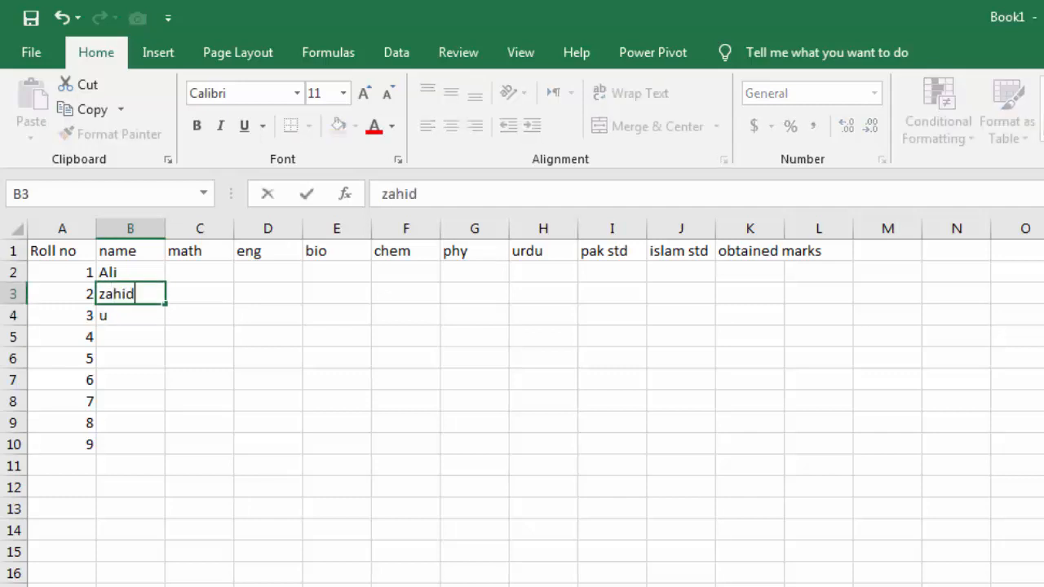
pyautogui.press('Return')
# Enter the students' names for roll numbers 3 to 6 in cells B4 to B7
pyautogui.write('anil')
pyautogui.press('Return')
pyautogui.write('amir')
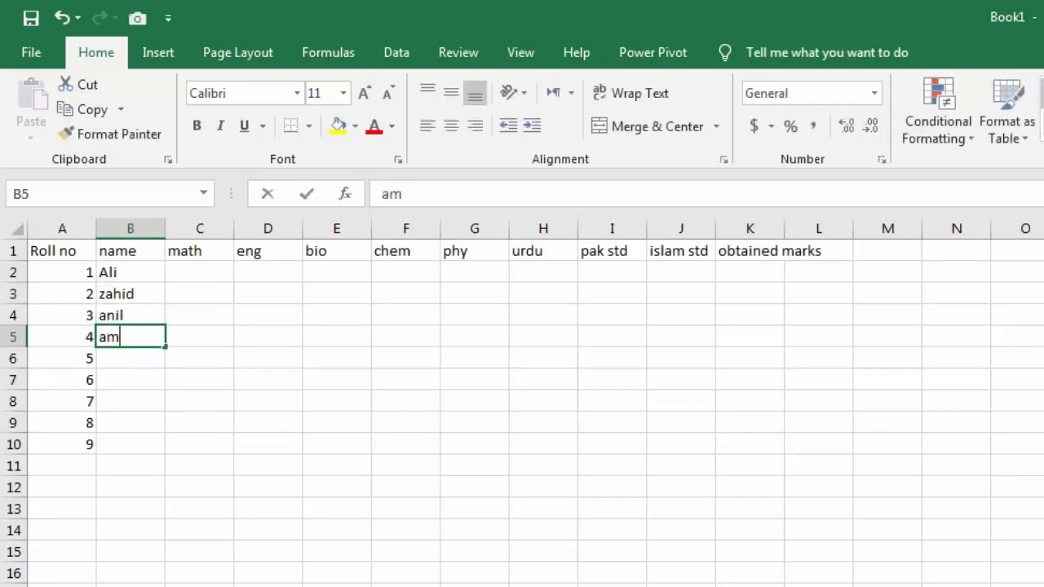
pyautogui.press('Return')
pyautogui.write('umair')
pyautogui.press('Return')
pyautogui.write('surag')
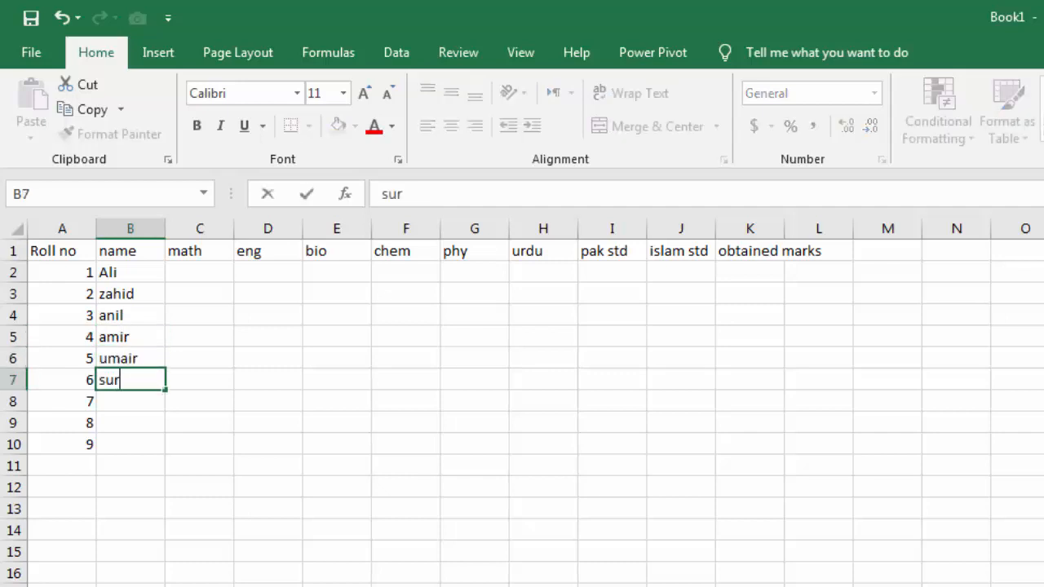
pyautogui.press('Return')
# Enter the student's name for roll number 7 in B8, fixing its spelling
pyautogui.write('goapl')
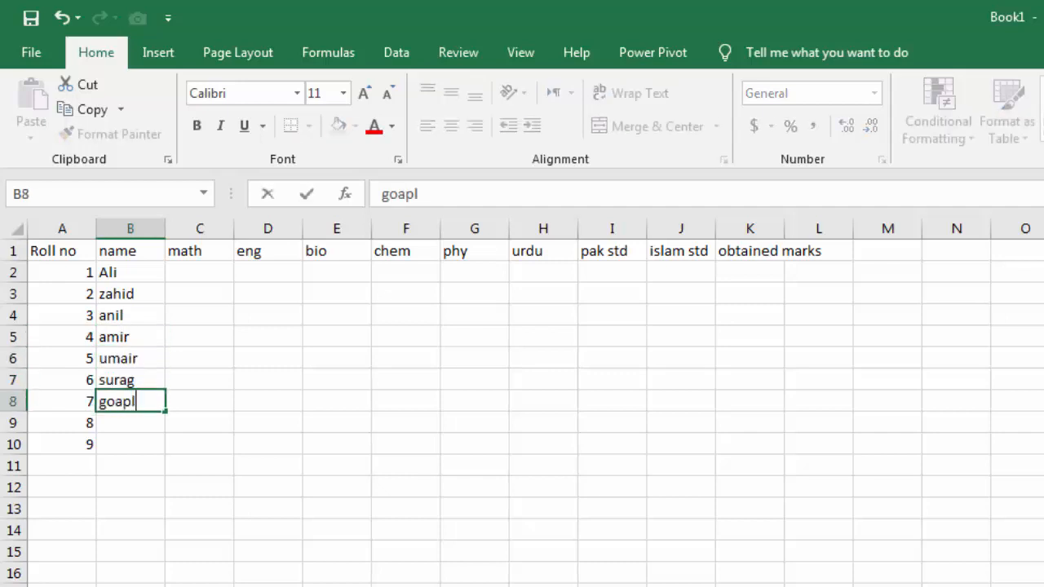
pyautogui.press('BackSpace')
pyautogui.press('BackSpace')
pyautogui.press('BackSpace')
pyautogui.write('pal')
pyautogui.press('Return')
# Enter the students' names for roll numbers 8 and 9 in cells B9 and B10
pyautogui.write('cah')
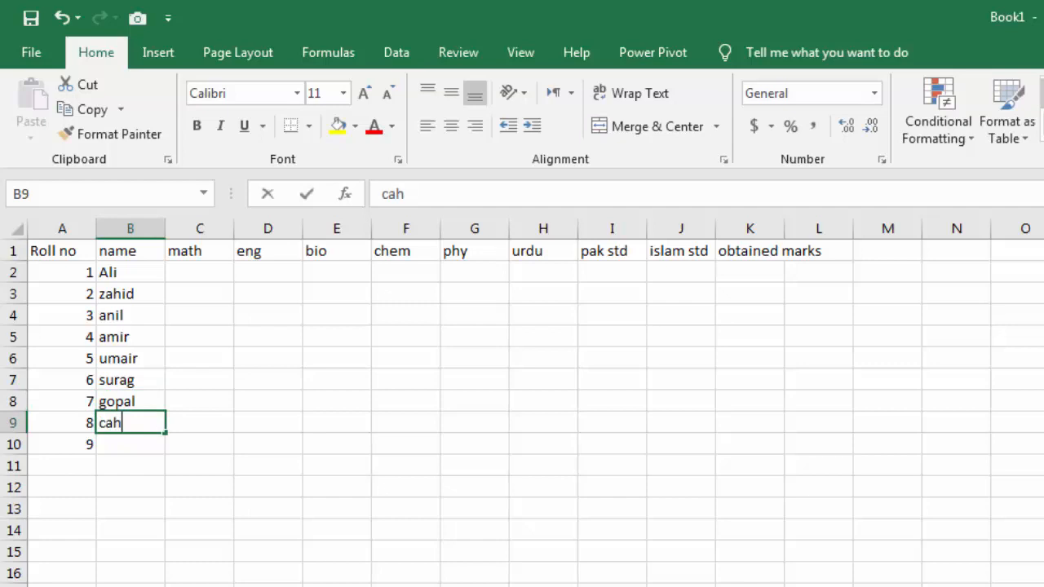
pyautogui.press('BackSpace')
pyautogui.press('BackSpace')
pyautogui.write('h')
pyautogui.press('BackSpace')
pyautogui.press('BackSpace')
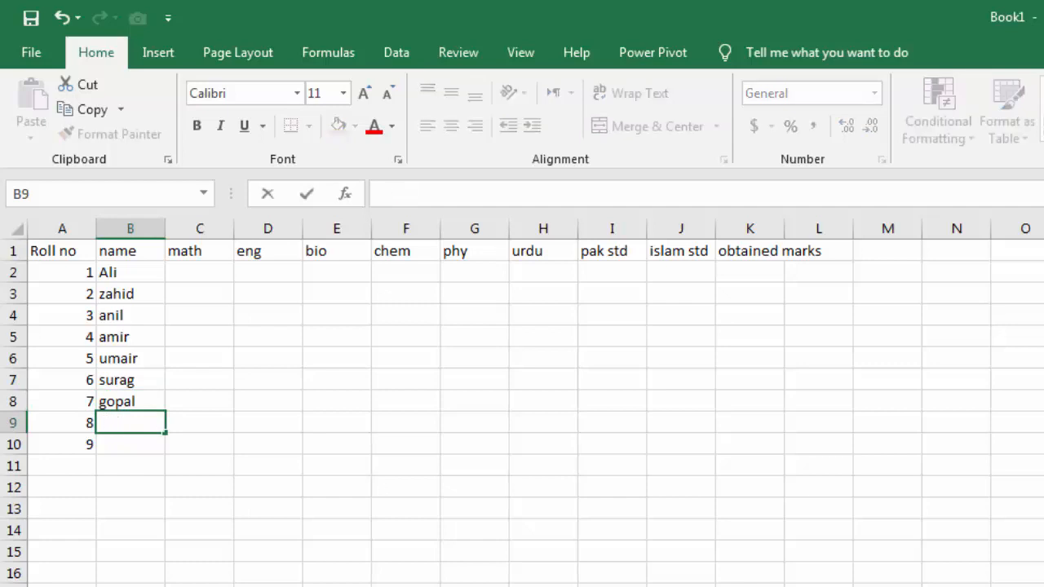
pyautogui.write('rashid')
pyautogui.press('Return')
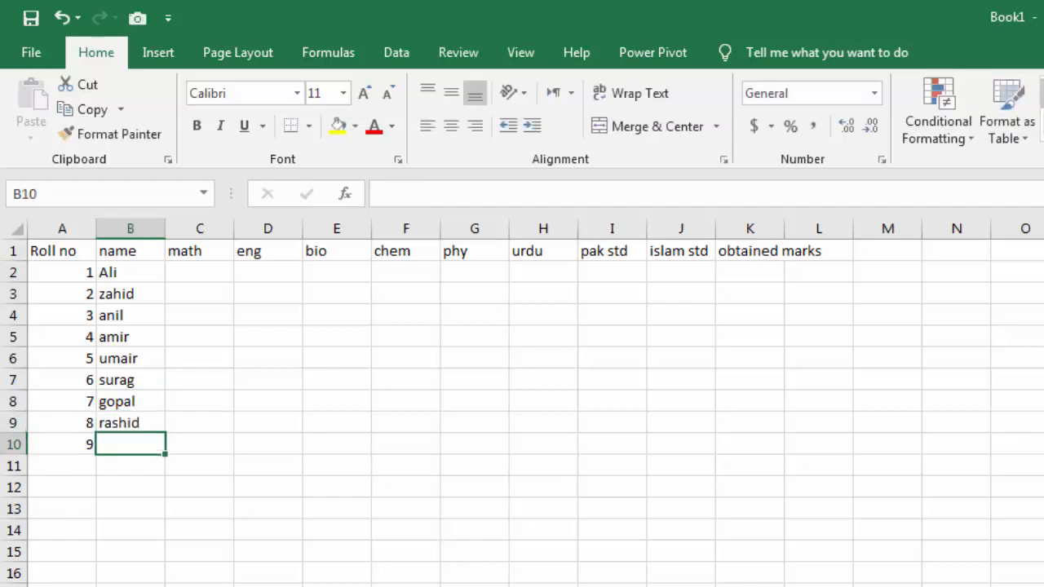
pyautogui.write('raheel')
pyautogui.press('Return')
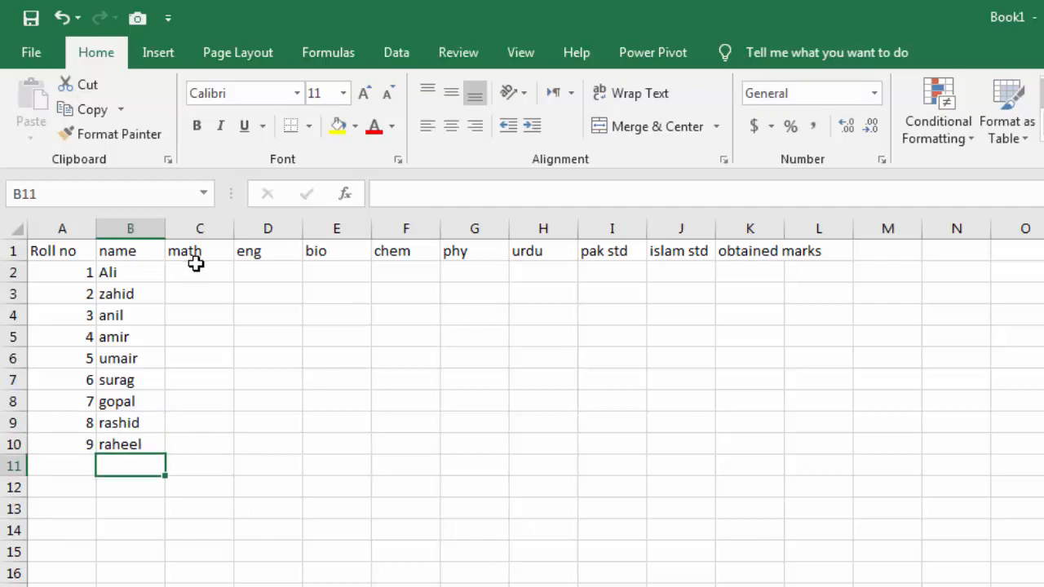
# Fill all subject marks in C2:J10 at once with the formula =RANDBETWEEN(40,80)
pyautogui.moveTo(196, 263); pyautogui.dragTo(666, 440)
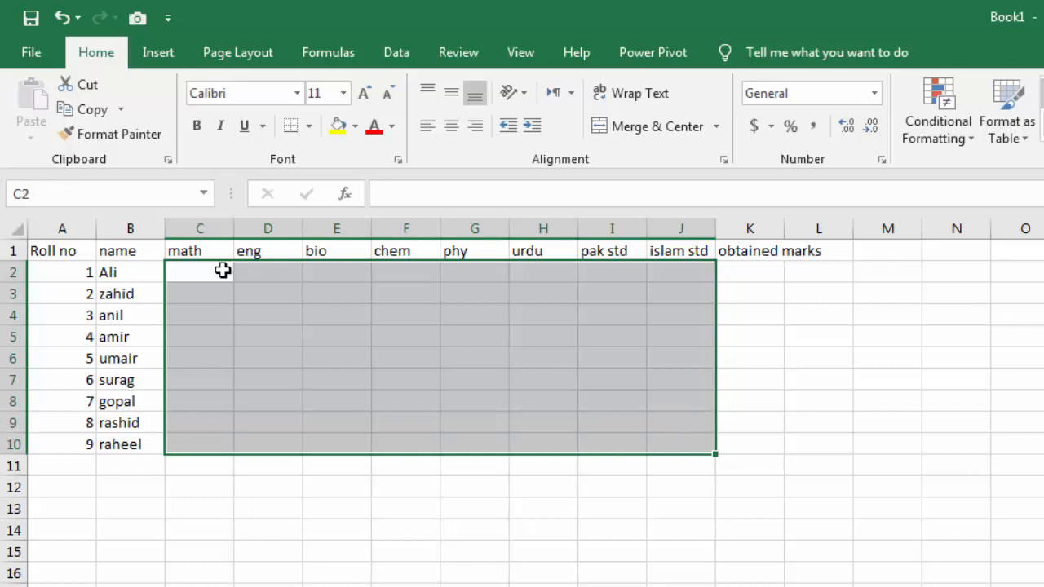
pyautogui.moveTo(223, 270); pyautogui.dragTo(673, 433)
pyautogui.write('=')
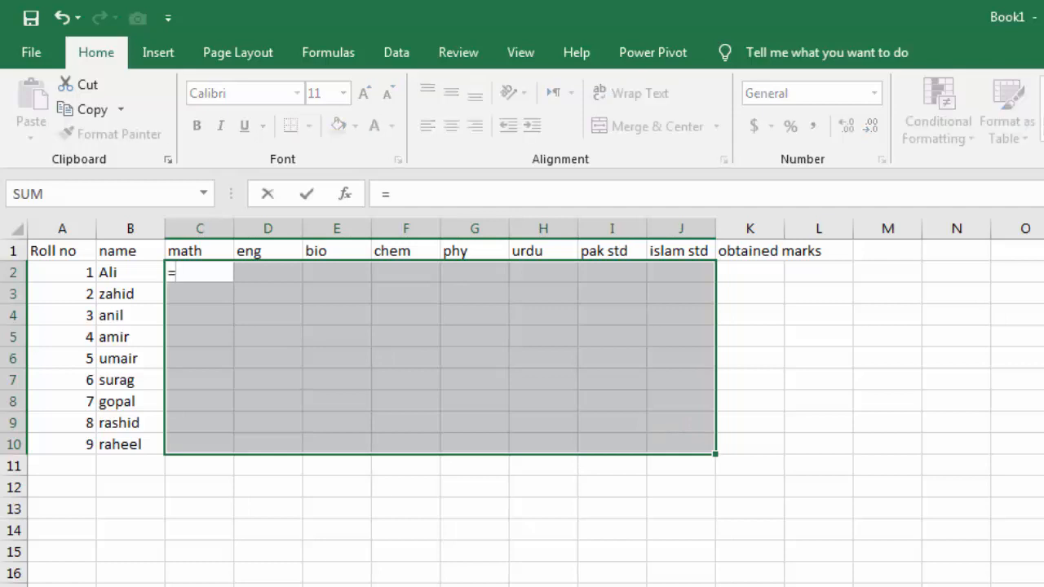
pyautogui.write('r')
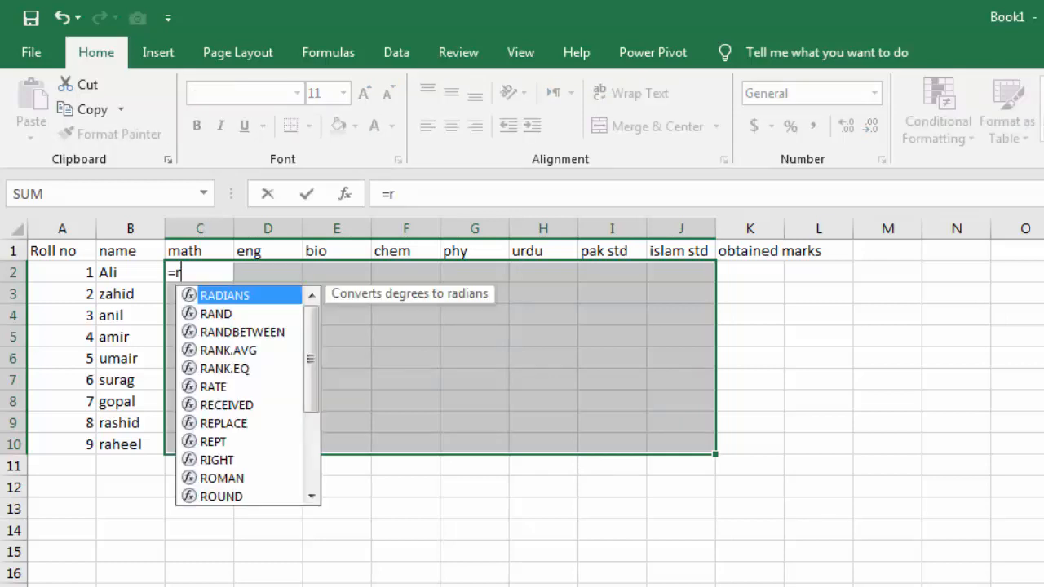
pyautogui.write('andbetwee')
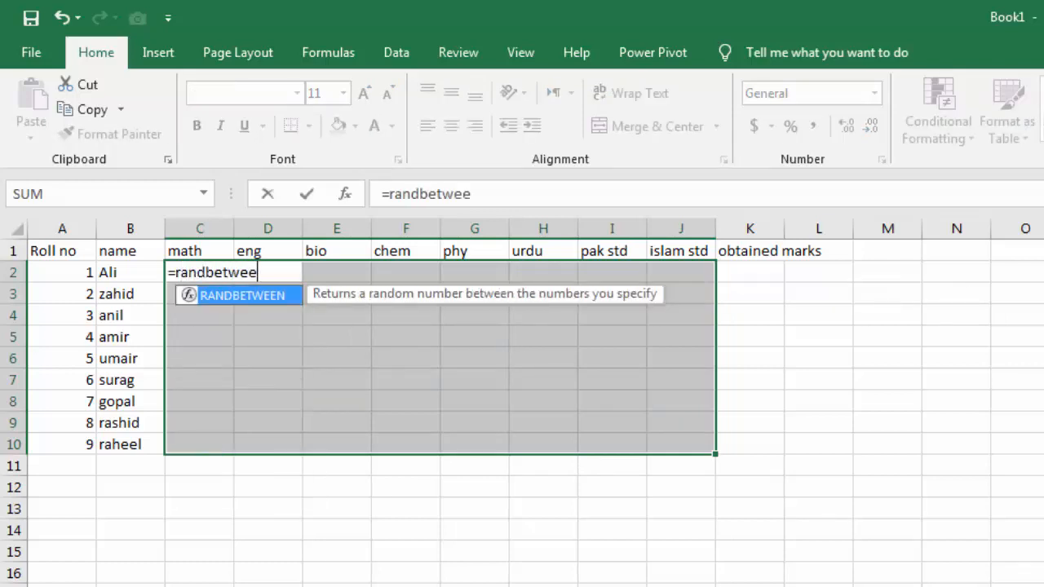
pyautogui.write('n(')
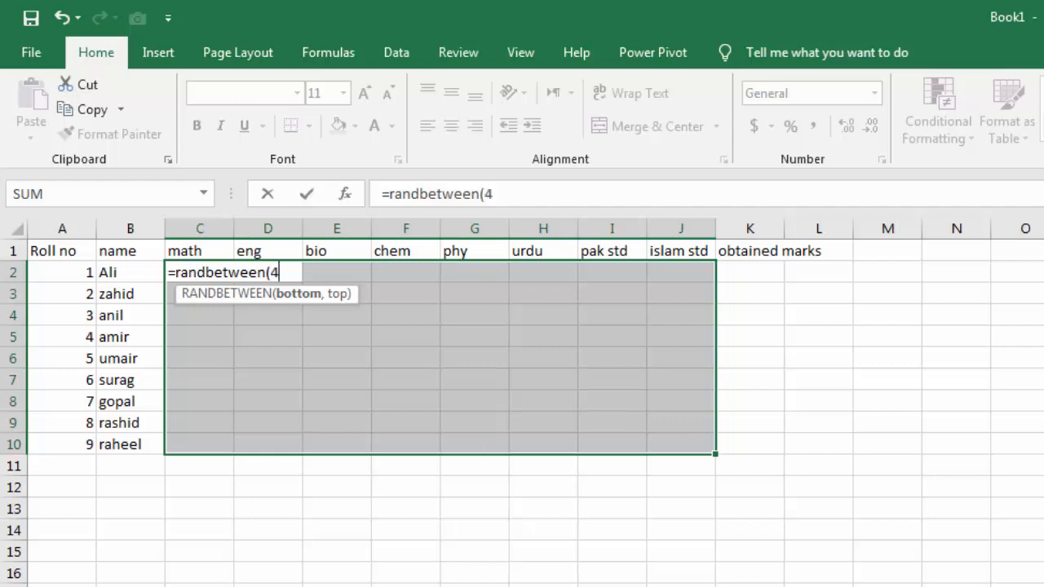
pyautogui.write('40,80')
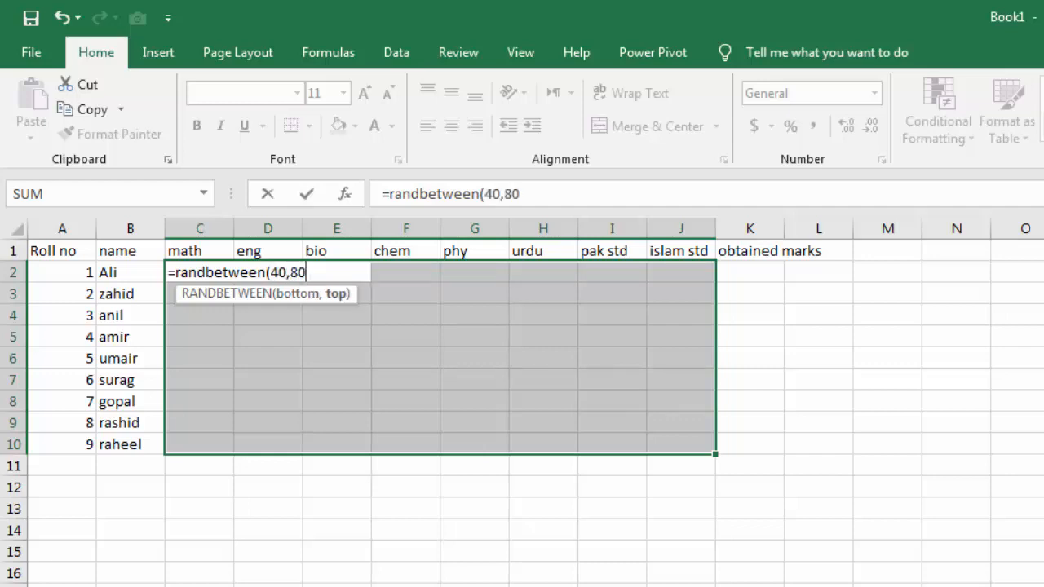
pyautogui.write(')')
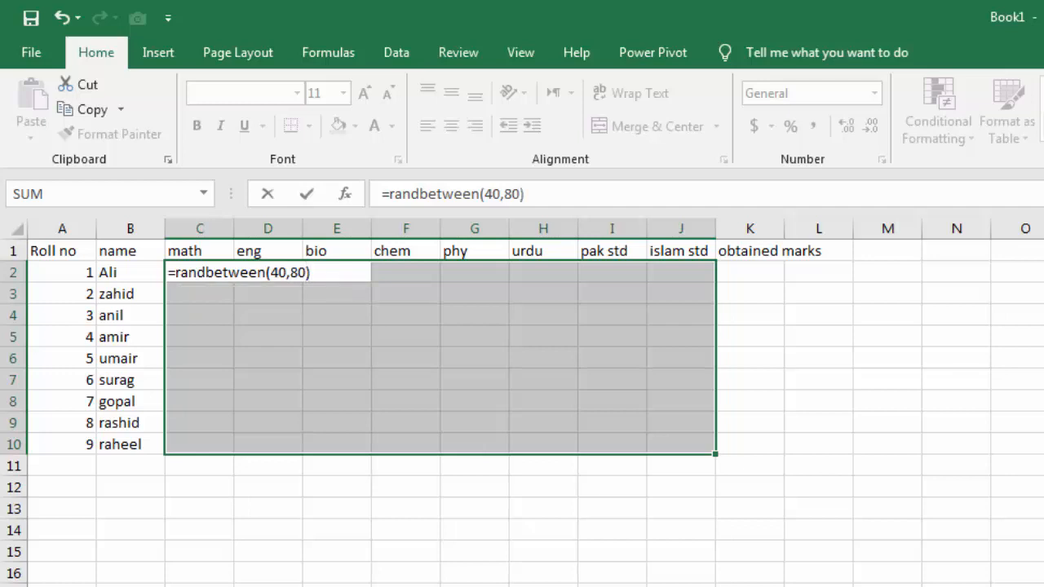
pyautogui.hotkey('ctrl', 'Return')
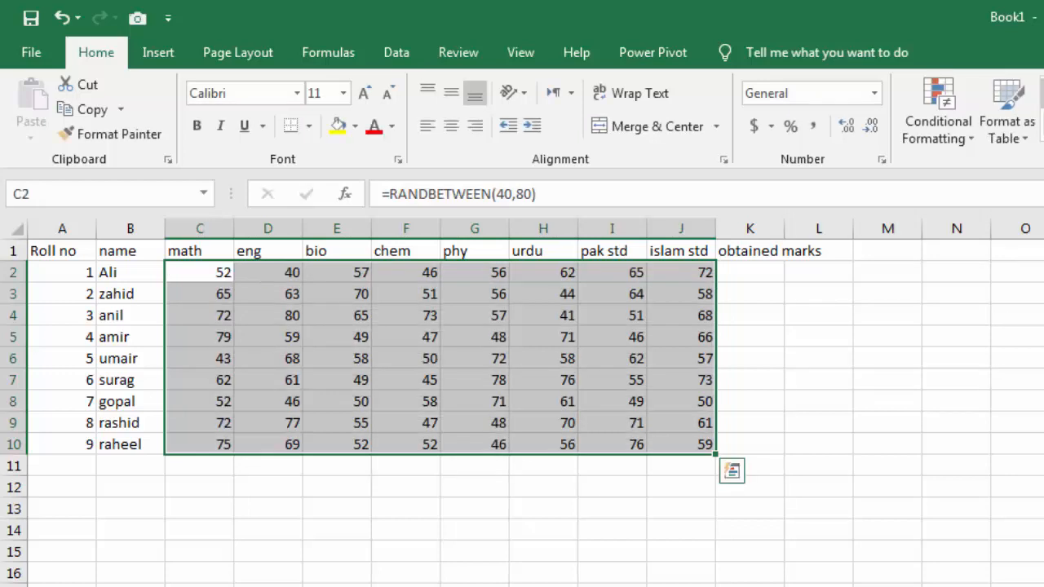
# Replace the formula in J6, the islam std mark for roll number 5, with the value 78
pyautogui.click(458, 383)
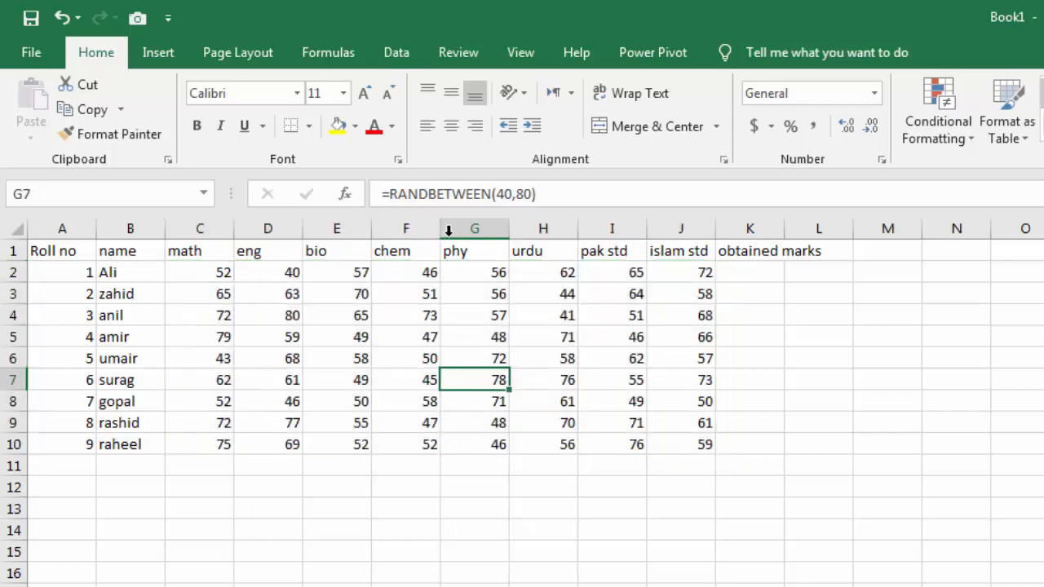
pyautogui.click(503, 355)
pyautogui.click(571, 359)
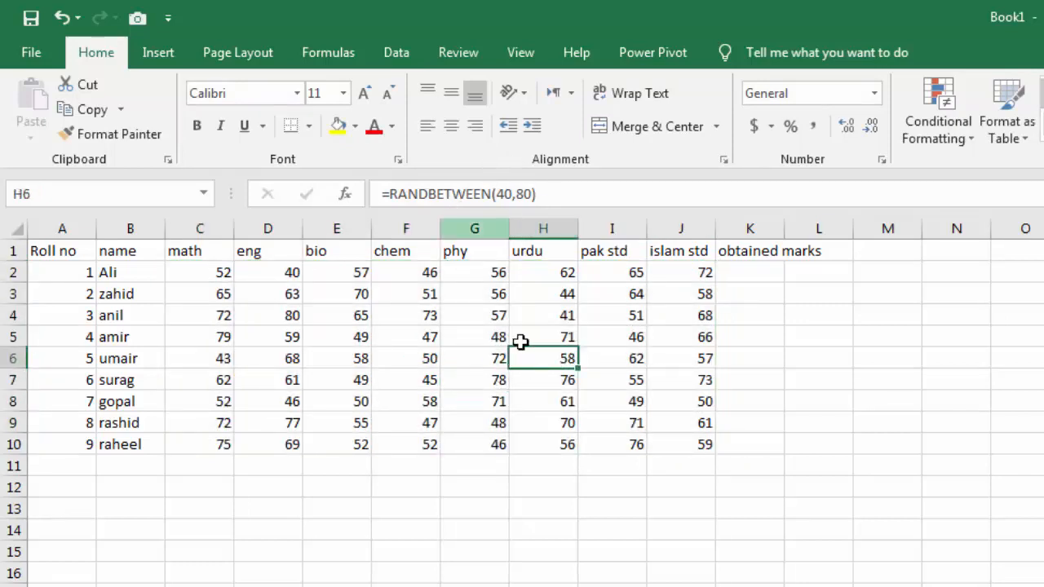
pyautogui.click(692, 360)
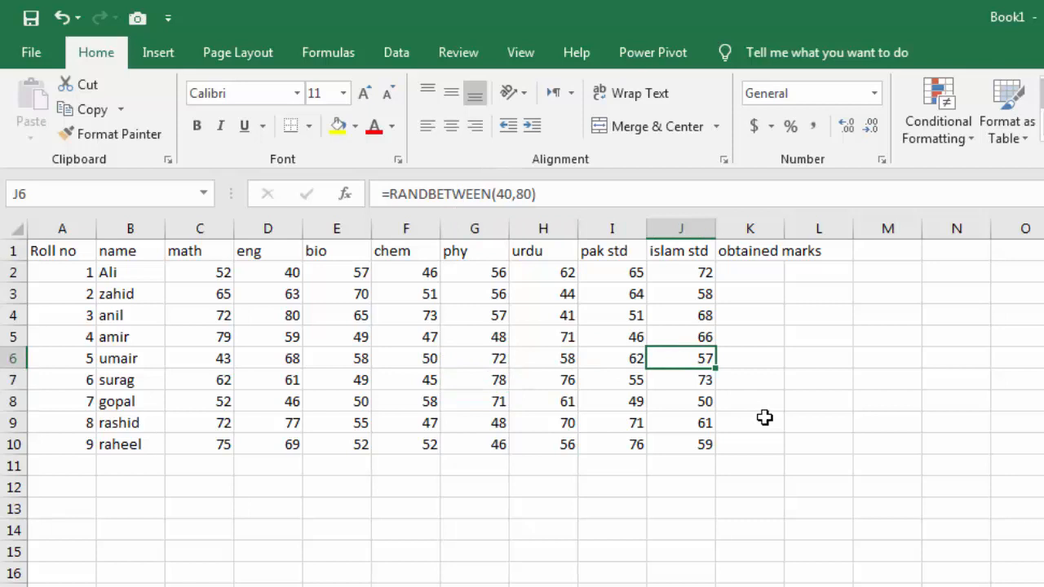
pyautogui.write('78')
pyautogui.press('Return')
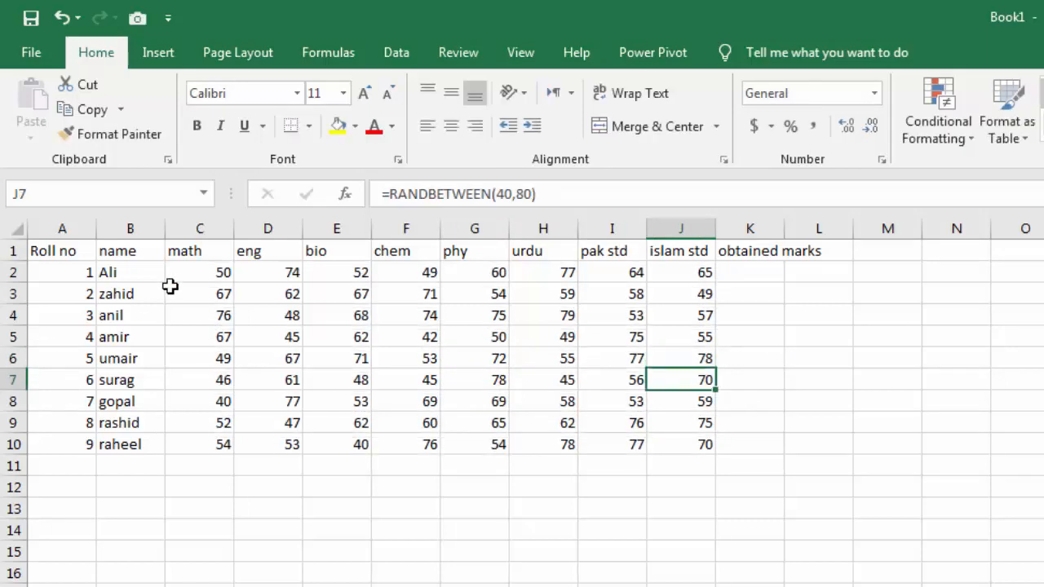
# Convert the random mark formulas in C2:J10 to fixed numbers by copying the range and pasting it in place as values
pyautogui.moveTo(200, 275); pyautogui.dragTo(698, 445)
pyautogui.click(92, 111)
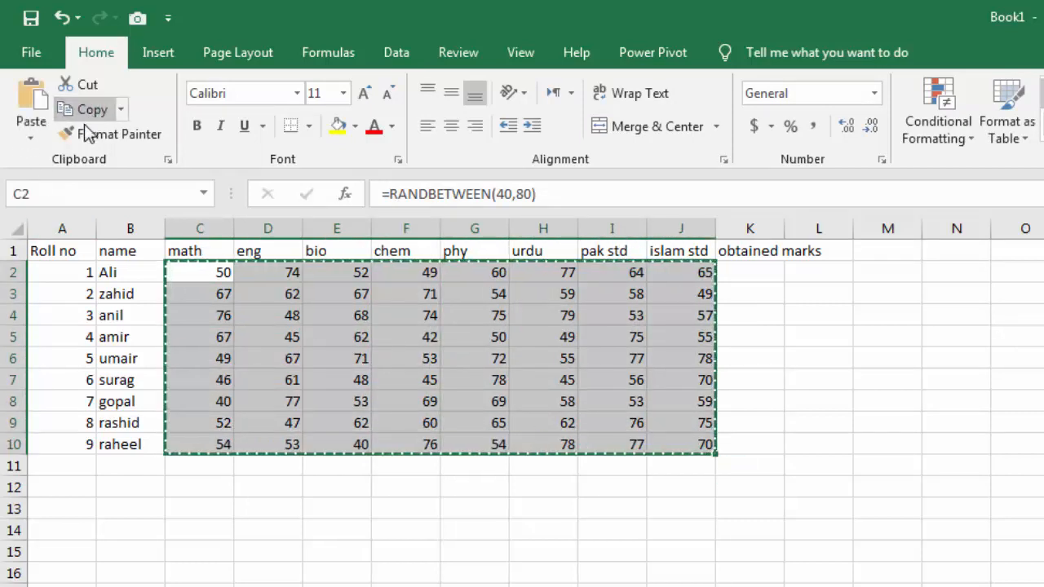
pyautogui.click(32, 140)
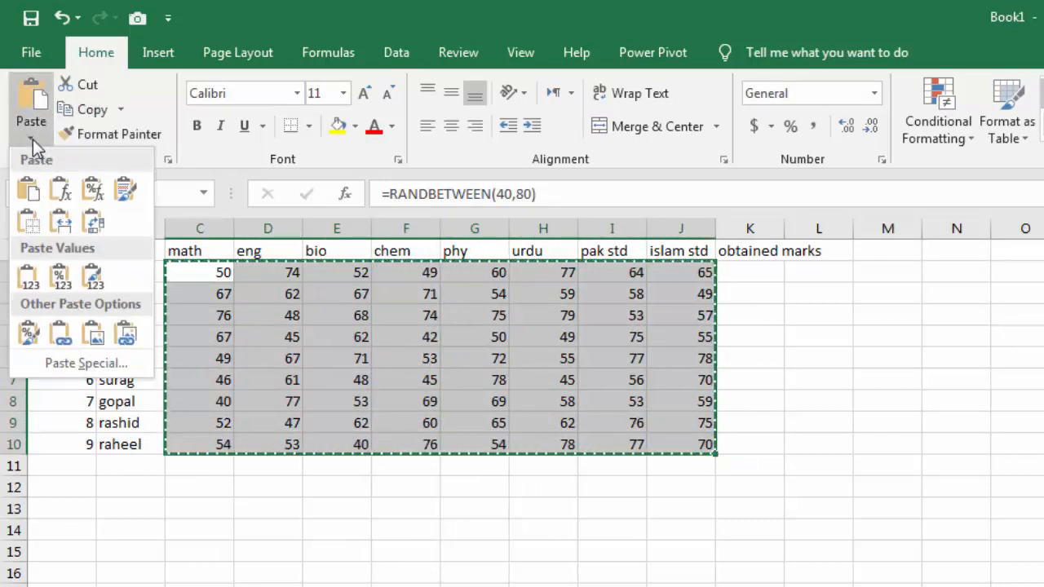
pyautogui.click(30, 277)
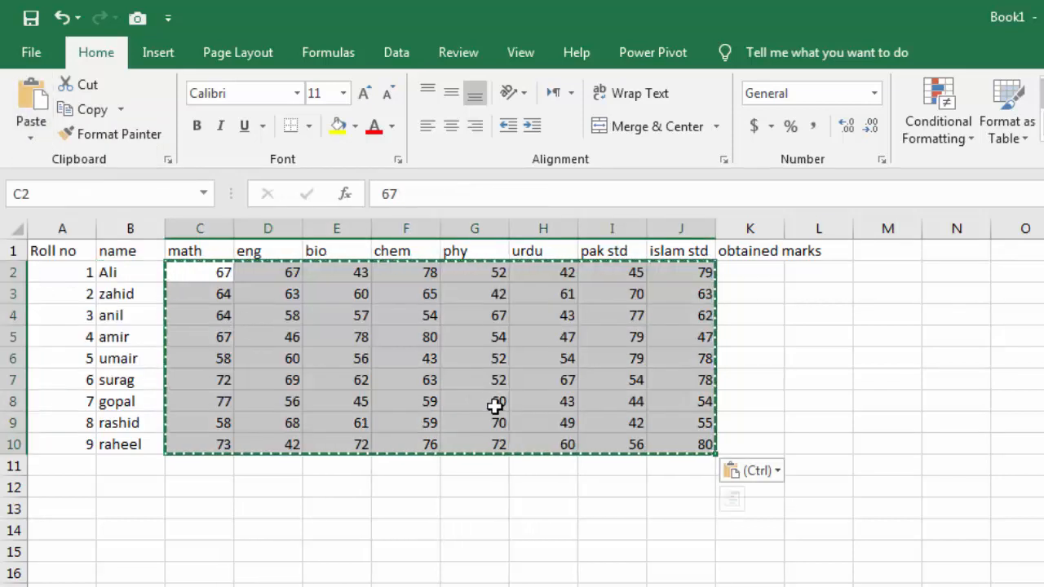
pyautogui.click(531, 405)
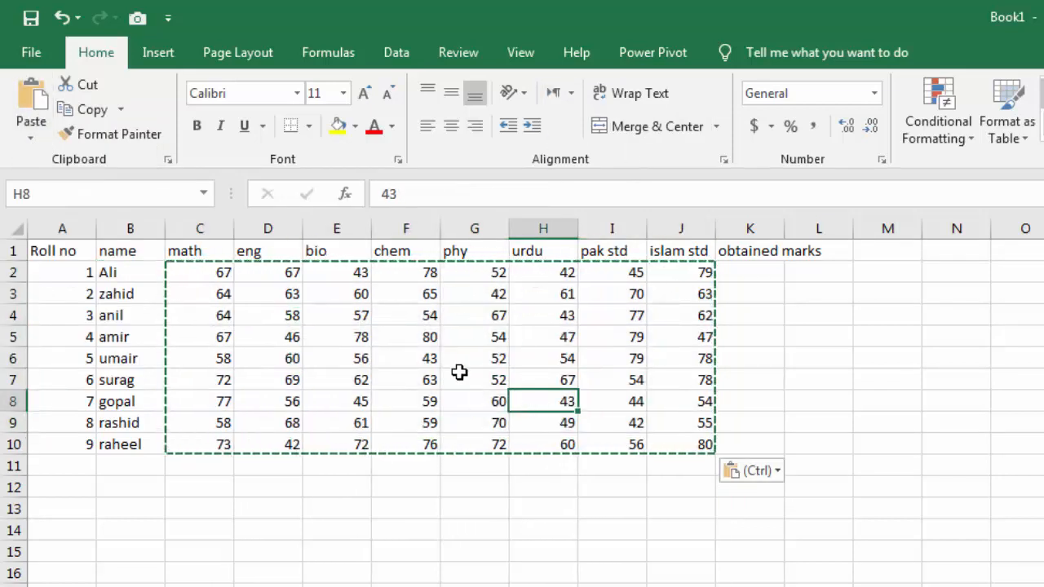
pyautogui.press('Escape')
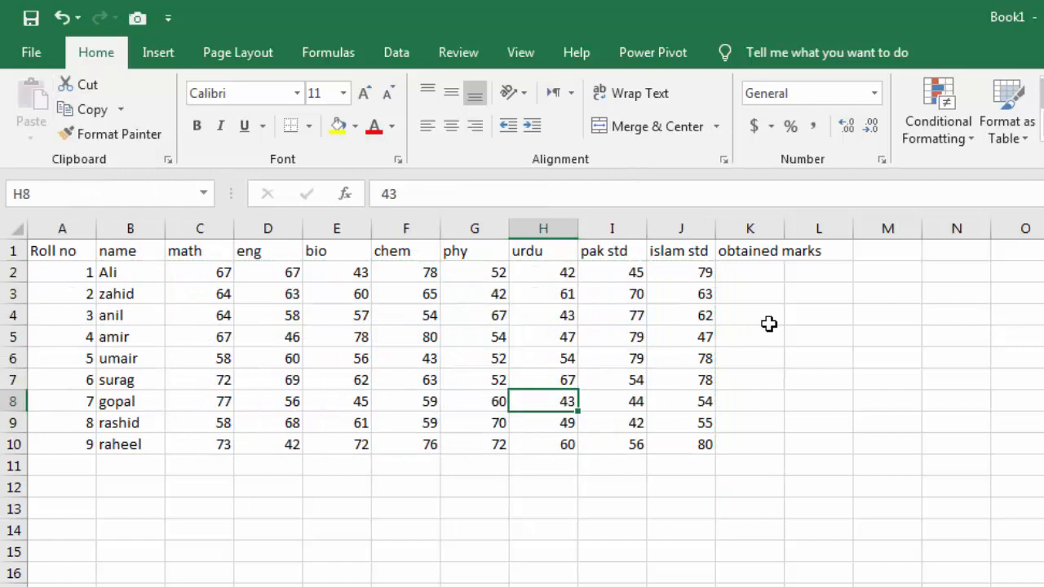
# Fit column K to its heading and total each student's marks in K2:K10, filling down =SUM(C2:J2) from K2
pyautogui.click(752, 272)
pyautogui.doubleClick(782, 227)
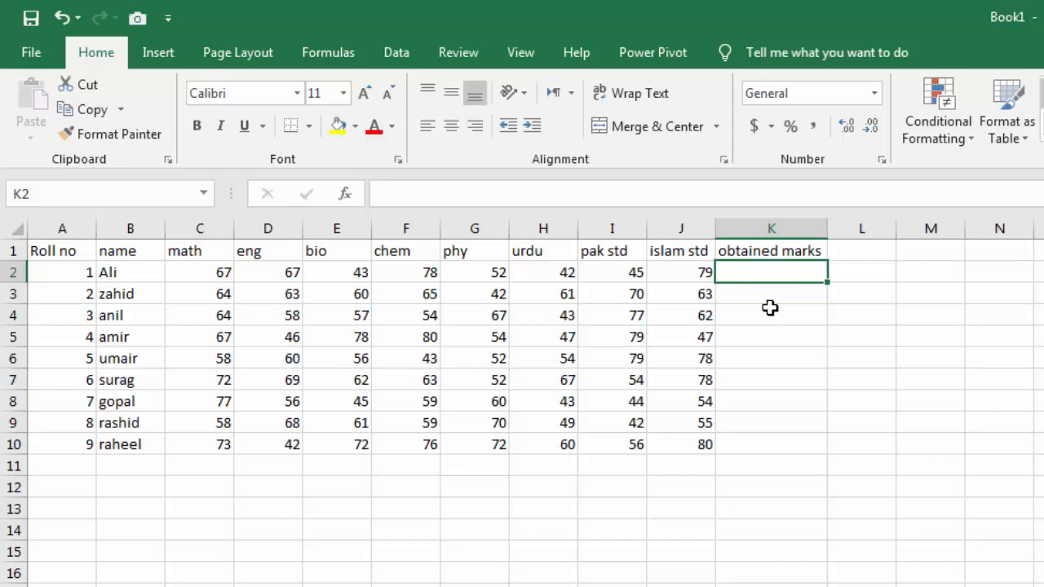
pyautogui.hotkey('alt', '=')
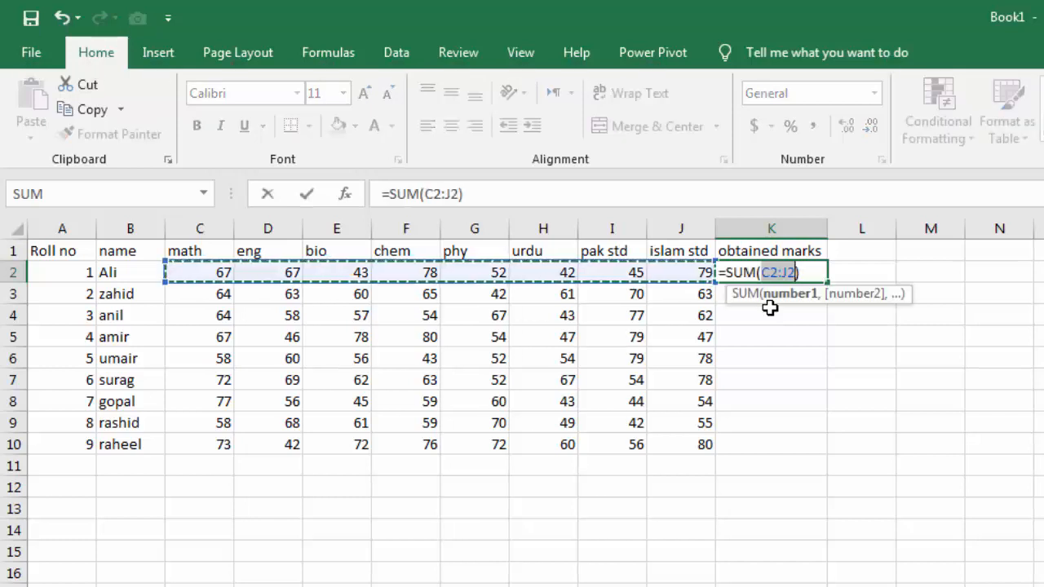
pyautogui.press('Return')
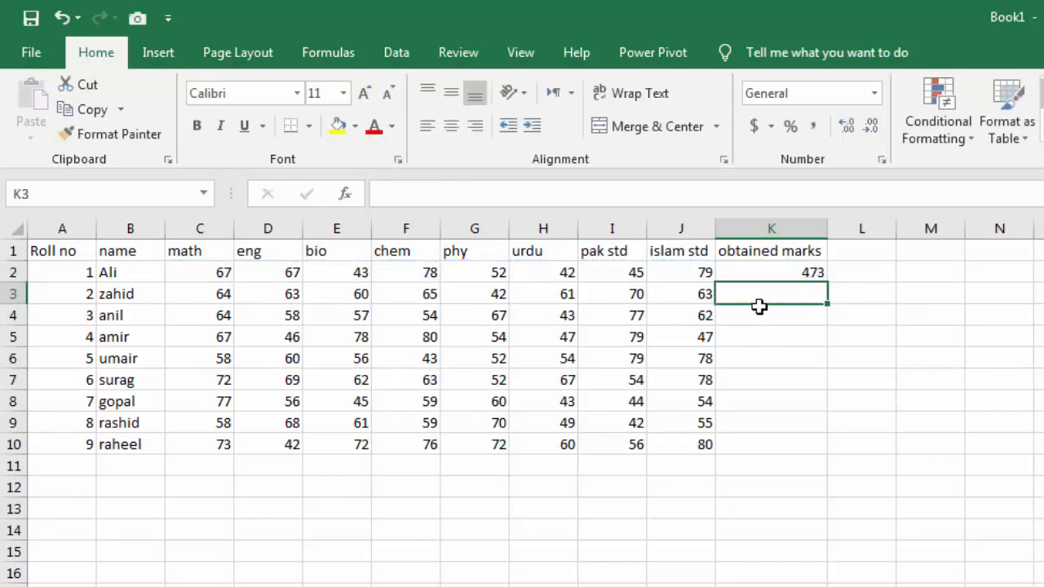
pyautogui.click(803, 275)
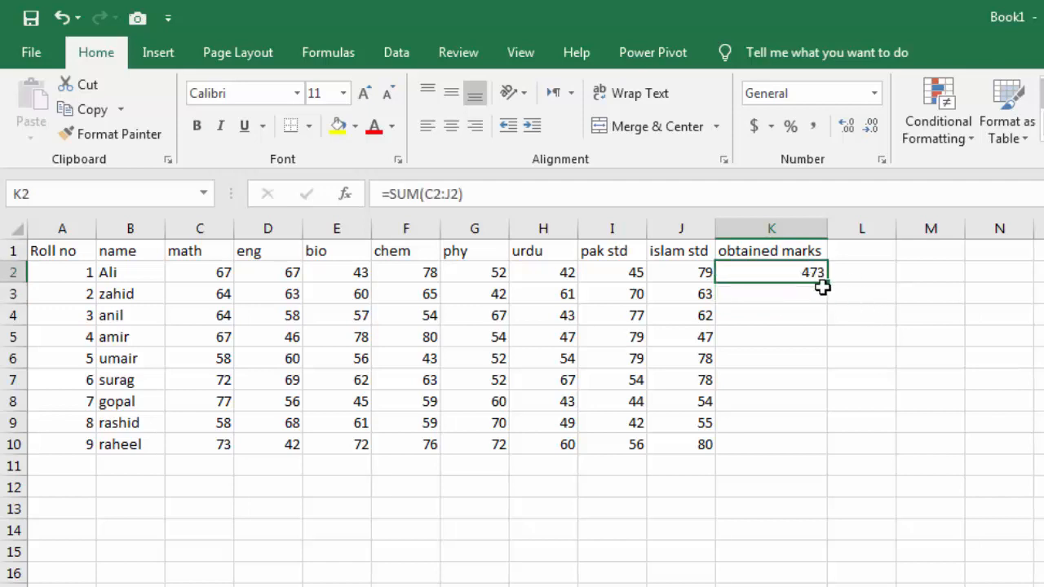
pyautogui.moveTo(828, 325); pyautogui.dragTo(829, 462)
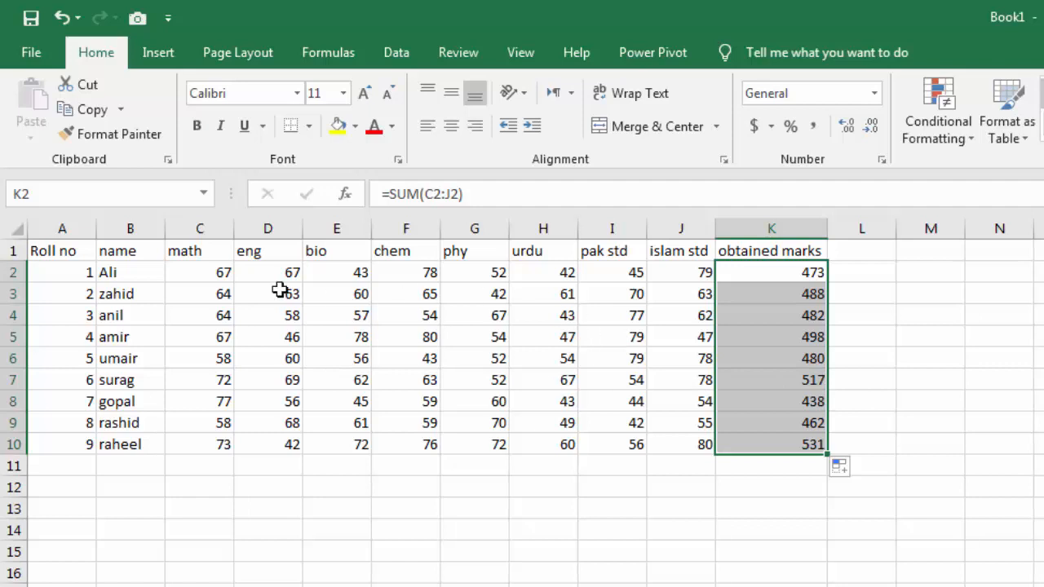
# Set the font size of the whole marks table A1:K10 to 14 and apply all borders
pyautogui.moveTo(77, 252); pyautogui.dragTo(774, 440)
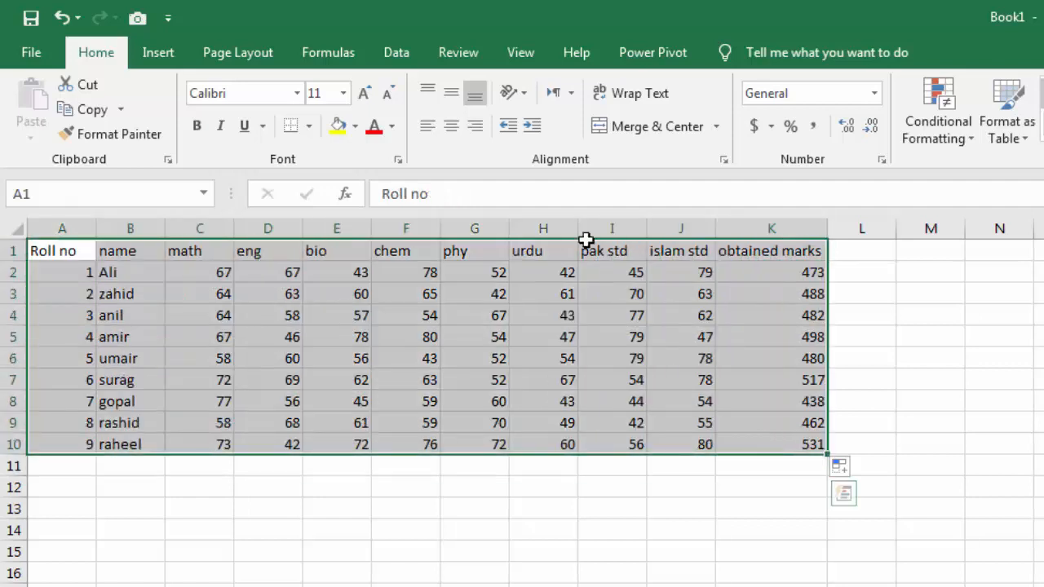
pyautogui.click(364, 94)
pyautogui.click(365, 94)
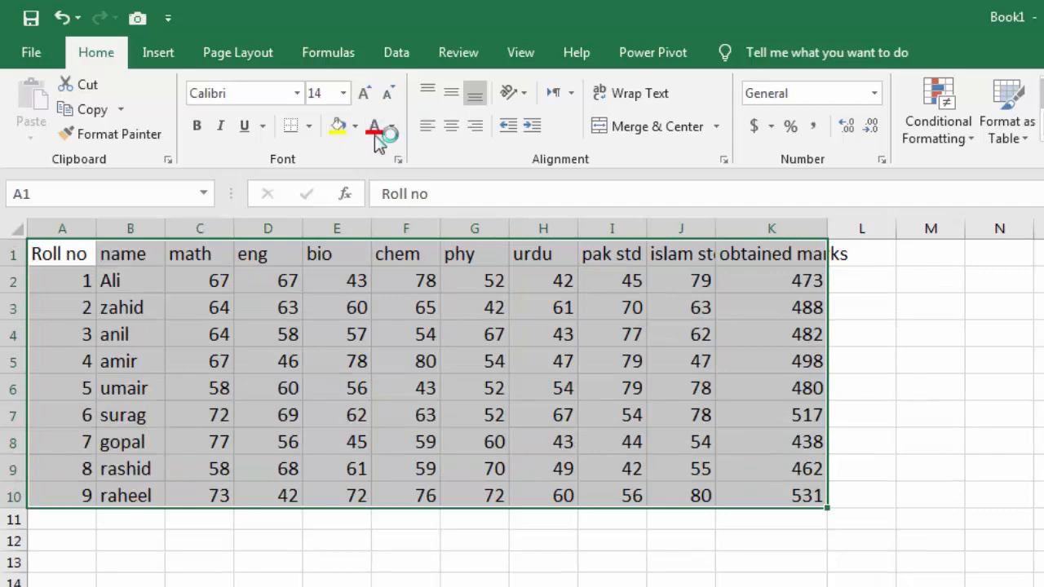
pyautogui.click(309, 126)
pyautogui.click(315, 333)
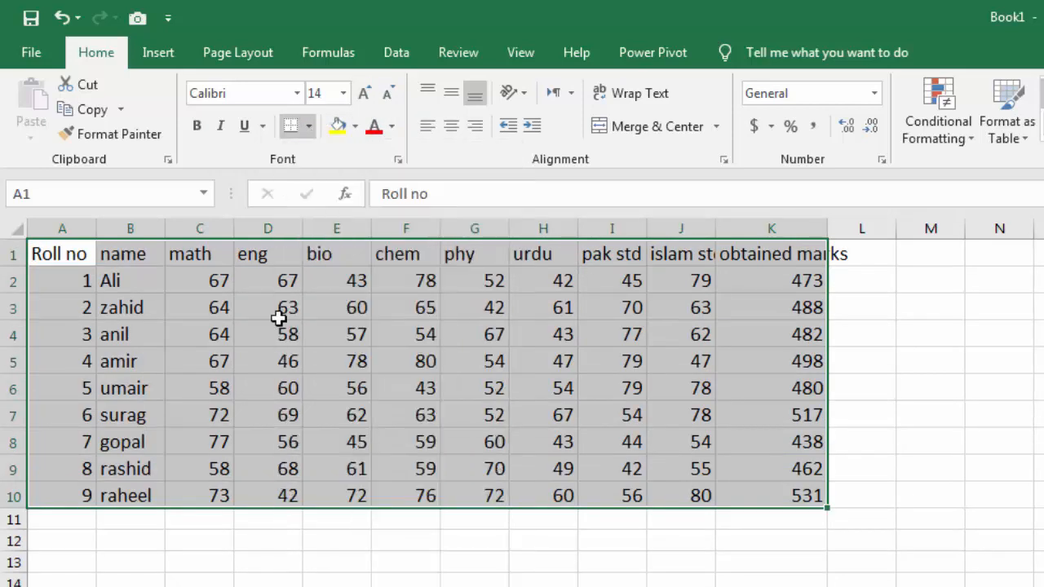
pyautogui.click(216, 314)
# Format header row A1:K1 with horizontal and vertical centering, yellow fill and red text, and refit column K to its heading
pyautogui.moveTo(77, 259); pyautogui.dragTo(795, 250)
pyautogui.doubleClick(828, 225)
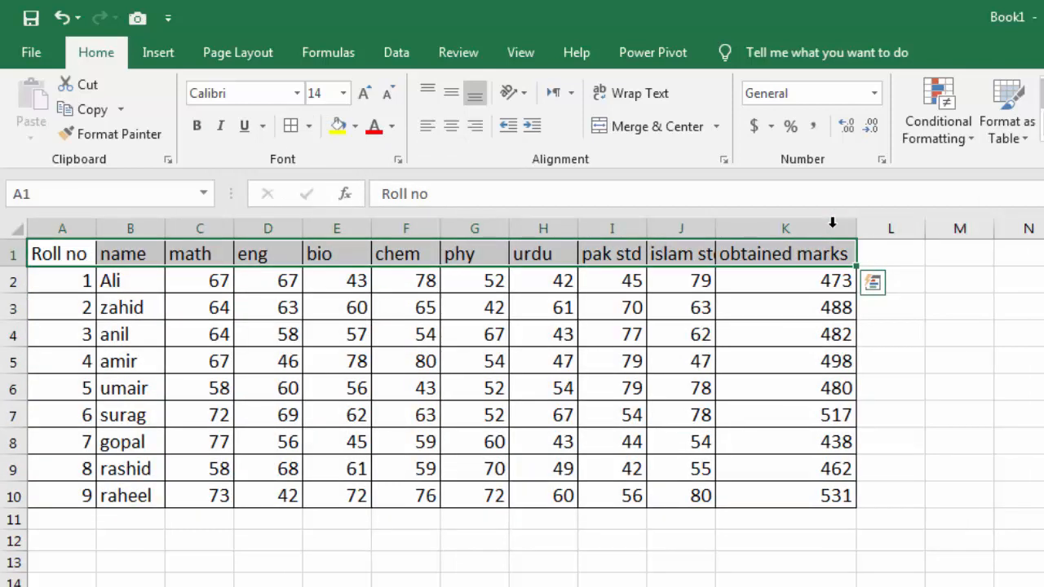
pyautogui.click(452, 124)
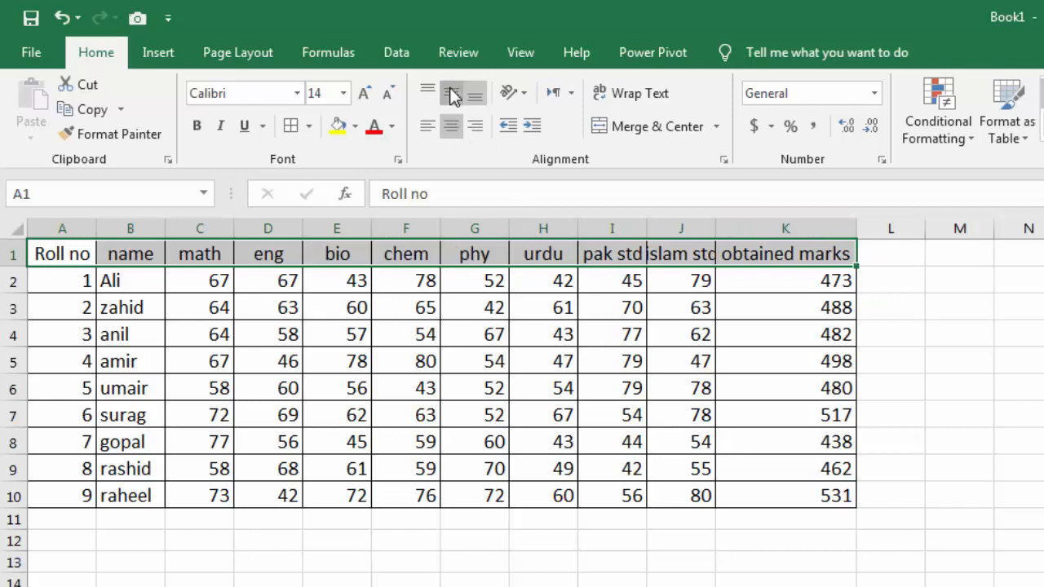
pyautogui.click(451, 89)
pyautogui.click(338, 126)
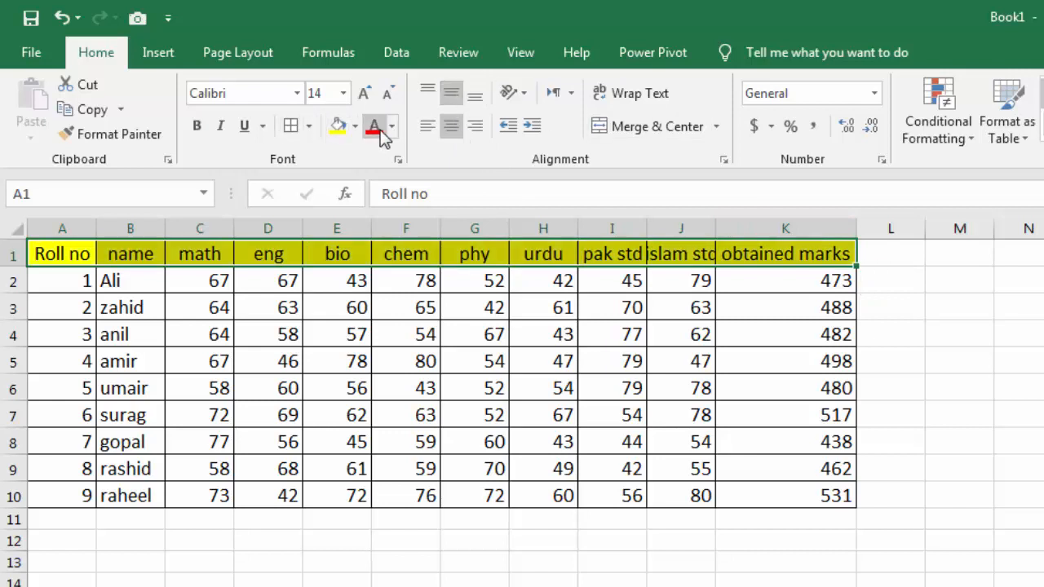
pyautogui.click(373, 127)
pyautogui.click(528, 563)
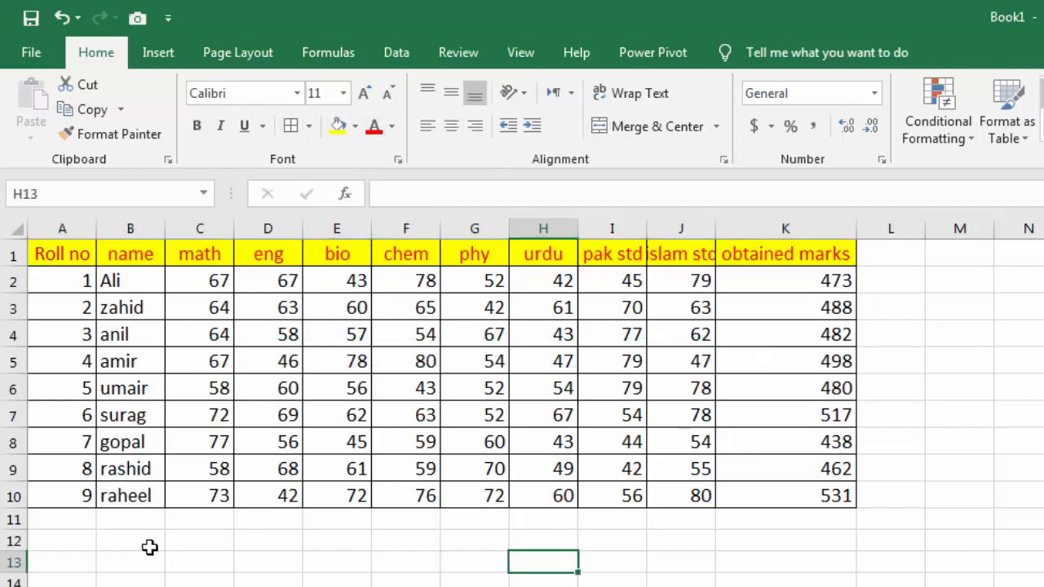
# Enlarge the sheet view to 202% so the marks table A1:K10 fills the window's width
pyautogui.moveTo(73, 253); pyautogui.dragTo(743, 498)
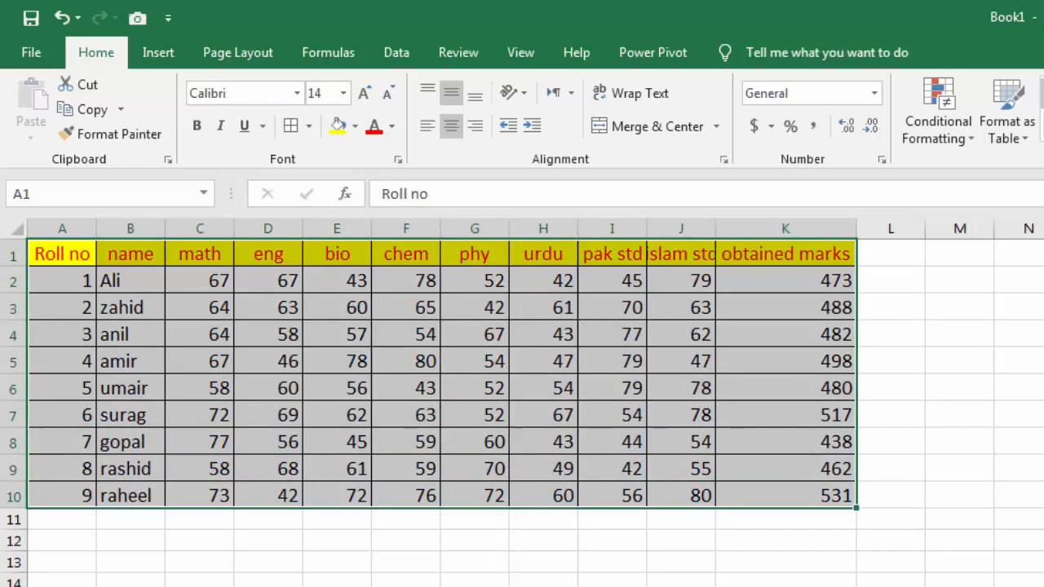
pyautogui.keyDown('ctrl'); pyautogui.scroll(2, 522, 403); pyautogui.keyUp('ctrl')
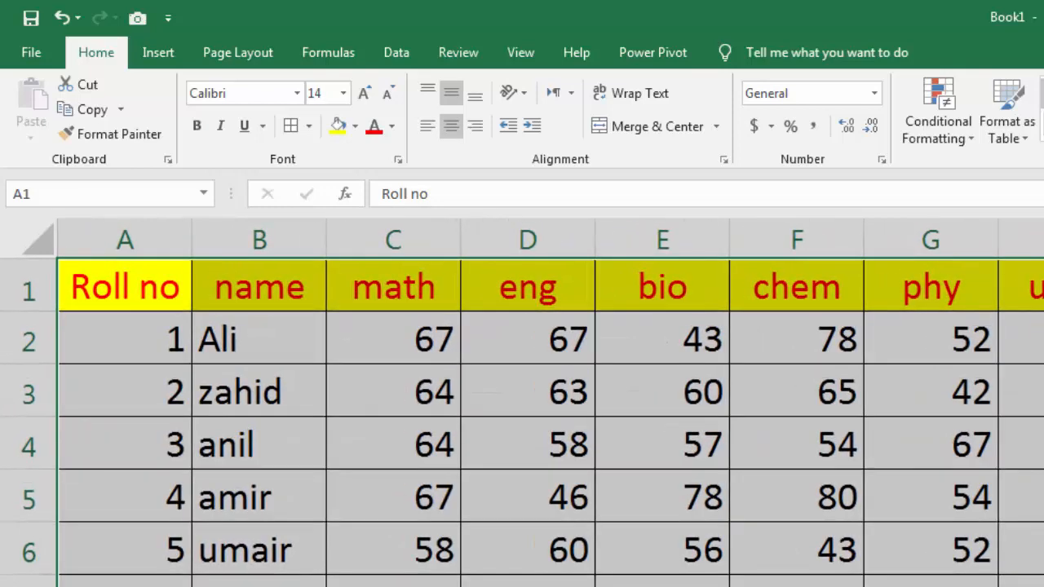
pyautogui.keyDown('ctrl'); pyautogui.scroll(-6, 522, 403); pyautogui.keyUp('ctrl')
pyautogui.keyDown('ctrl'); pyautogui.scroll(-2, 522, 403); pyautogui.keyUp('ctrl')
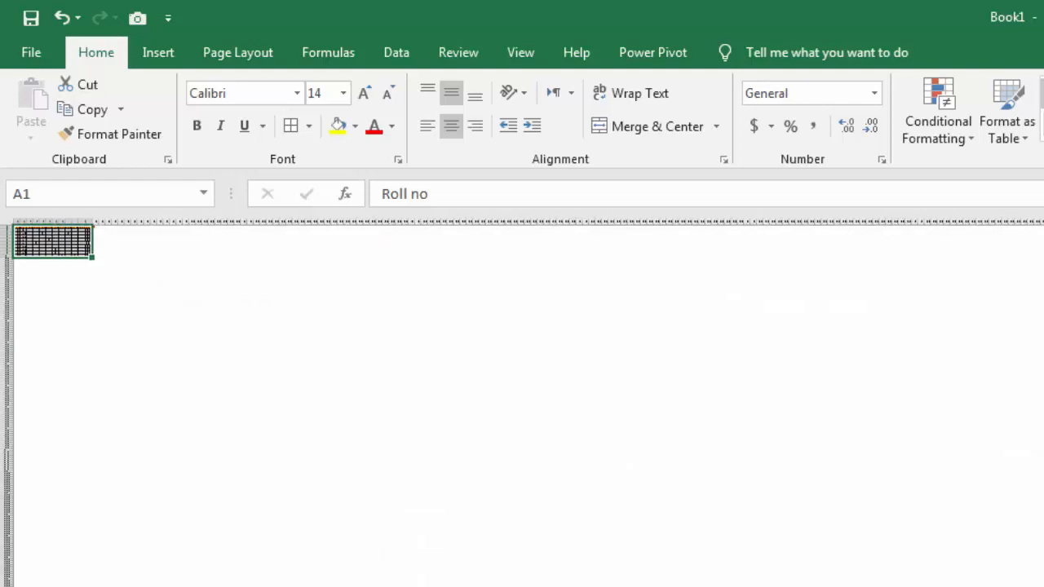
pyautogui.keyDown('ctrl'); pyautogui.scroll(8, 522, 403); pyautogui.keyUp('ctrl')
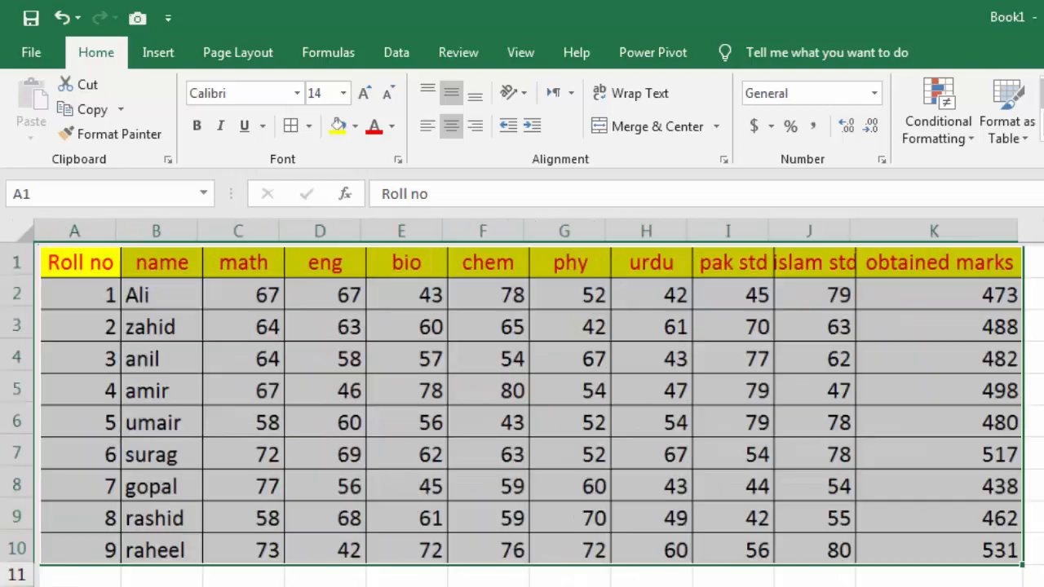
pyautogui.moveTo(988, 560); pyautogui.dragTo(994, 559)
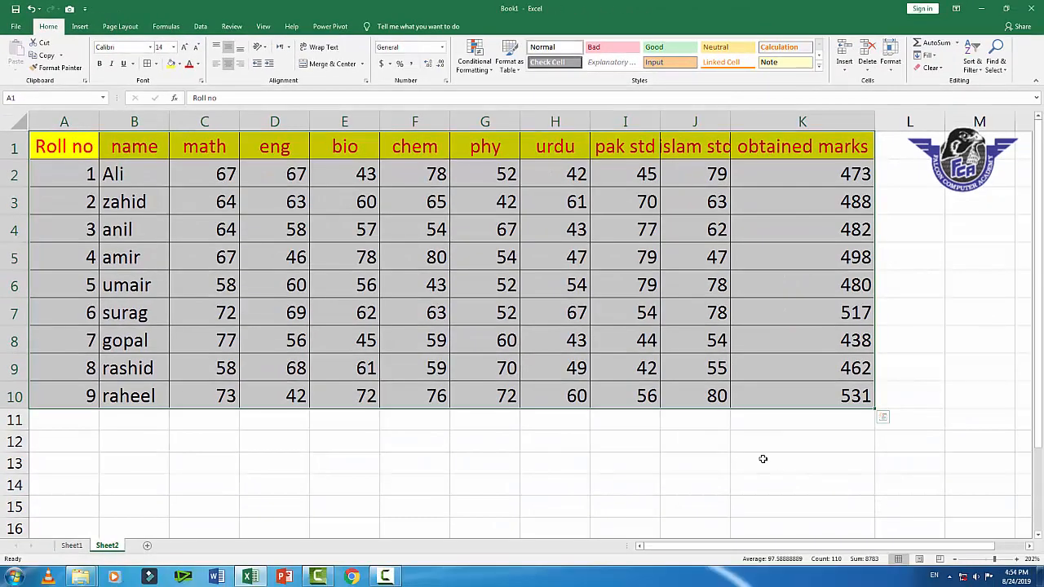
pyautogui.click(783, 463)
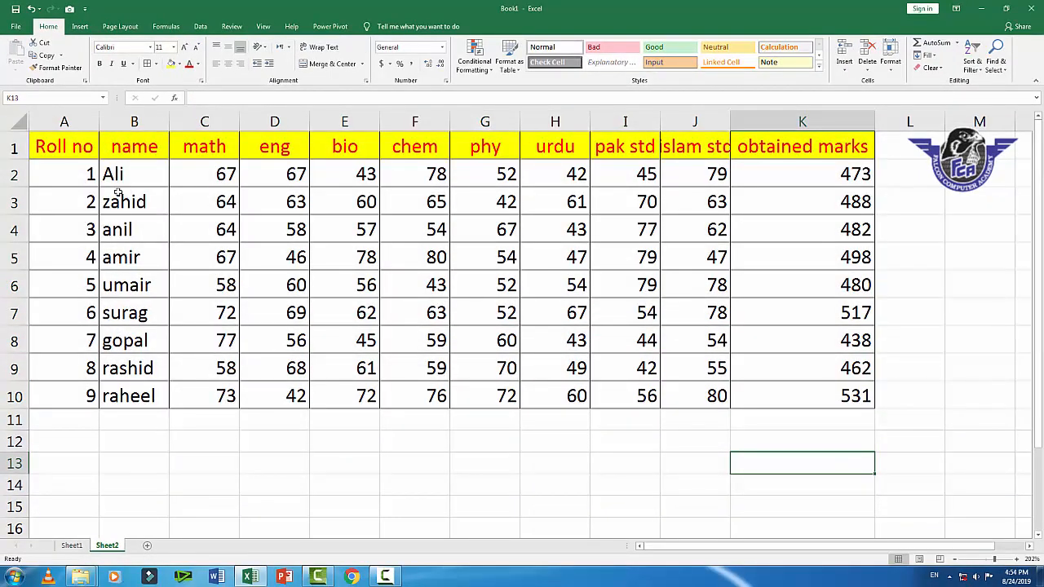
# Copy the formatted header row A1:K1 and paste it below the table, starting in A14
pyautogui.moveTo(59, 143); pyautogui.dragTo(740, 148)
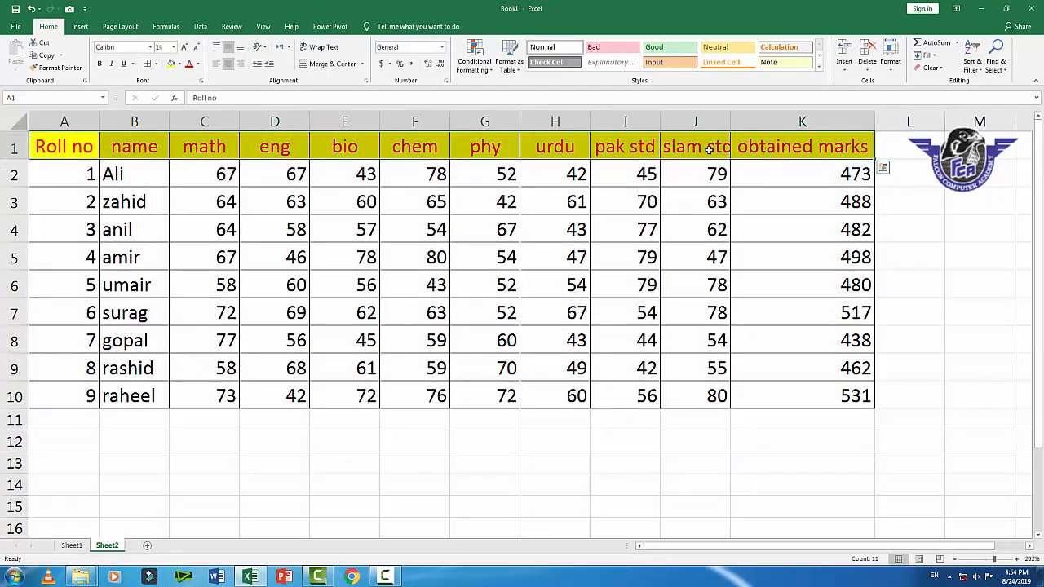
pyautogui.click(42, 56)
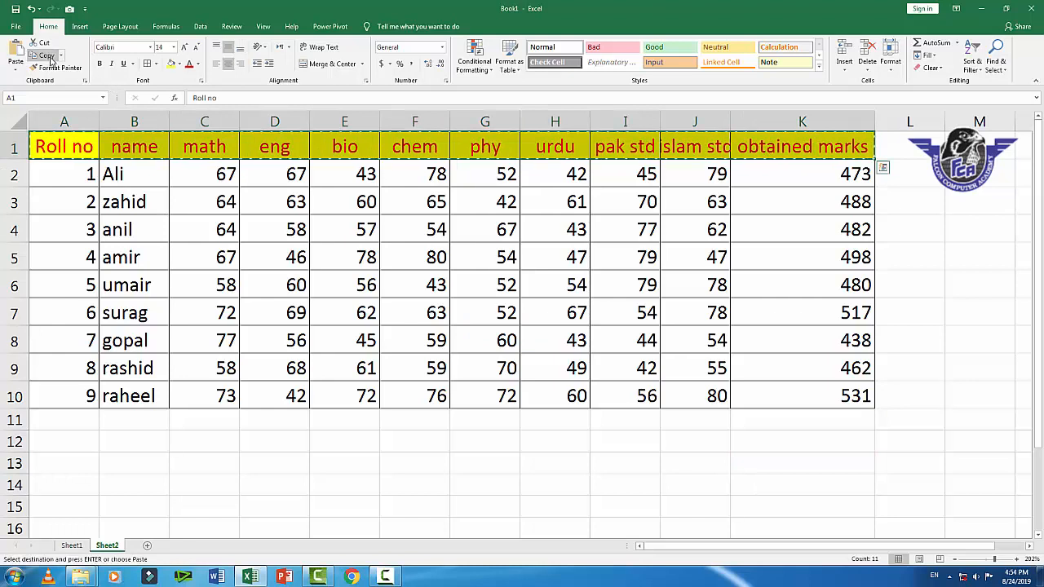
pyautogui.click(59, 483)
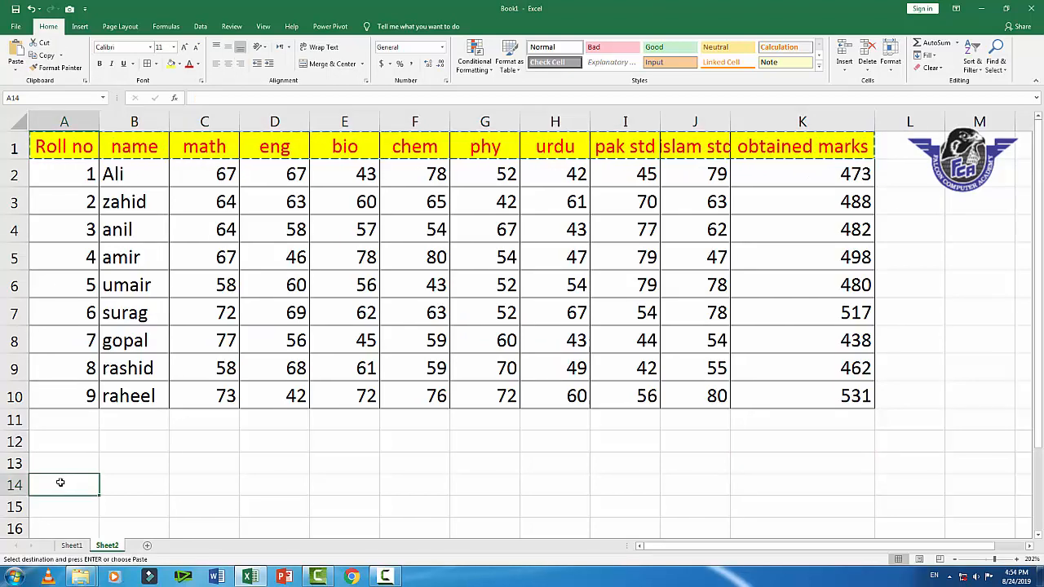
pyautogui.rightClick(59, 483)
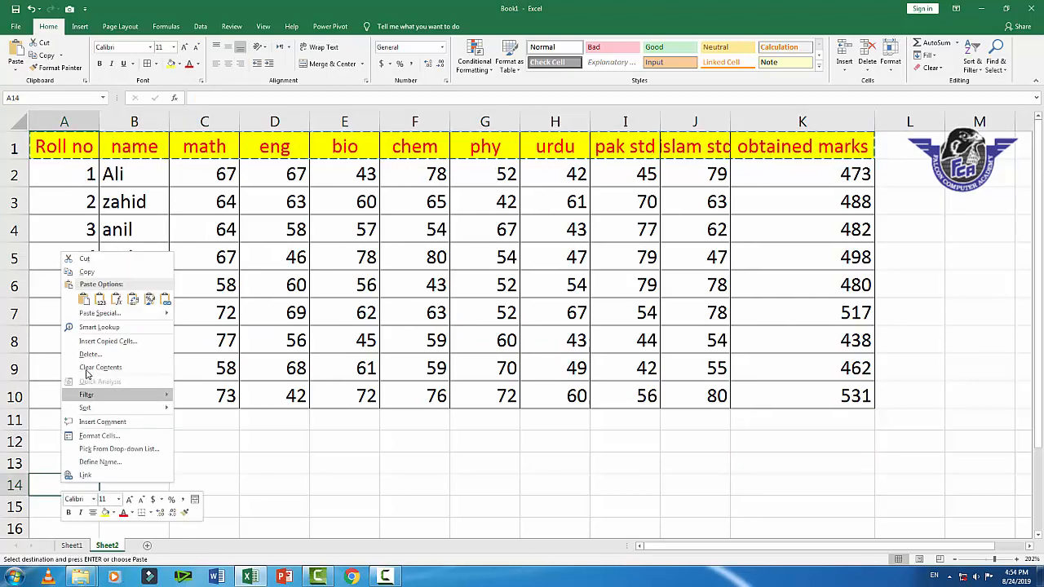
pyautogui.click(83, 299)
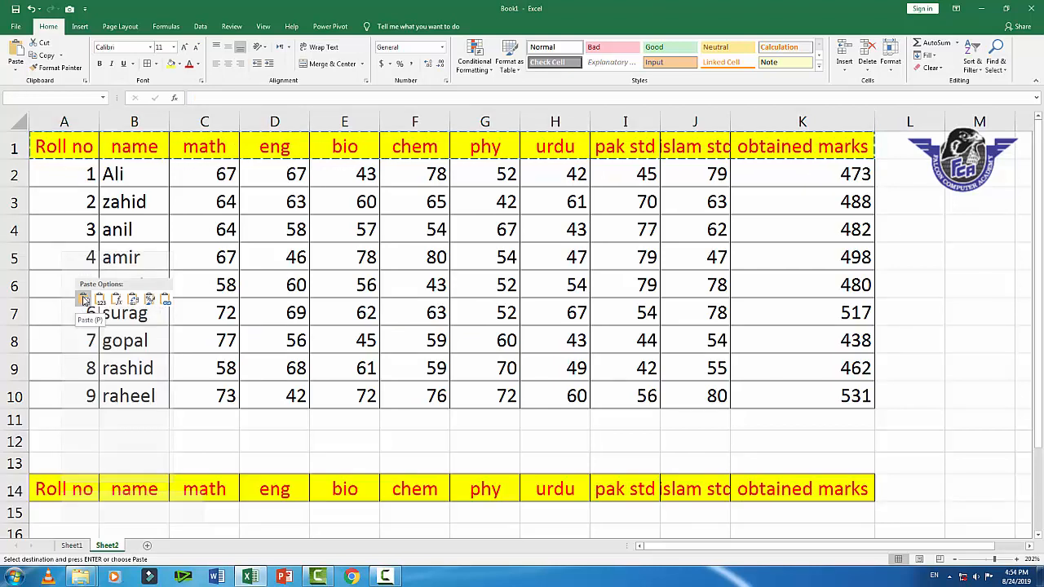
# Enter 1 as the roll number in A15, under the copied header row
pyautogui.click(86, 512)
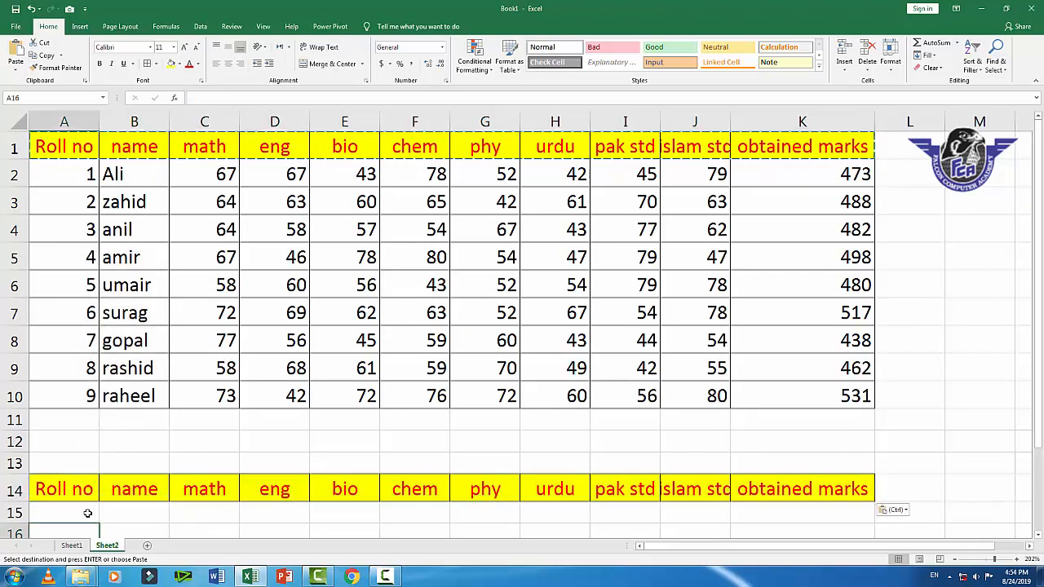
pyautogui.write('1')
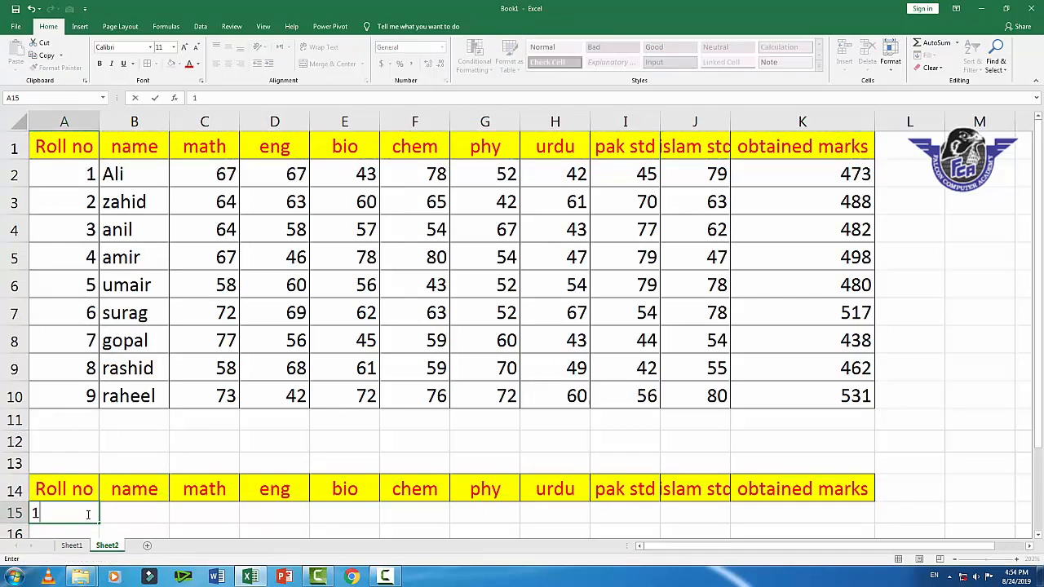
pyautogui.press('Escape')
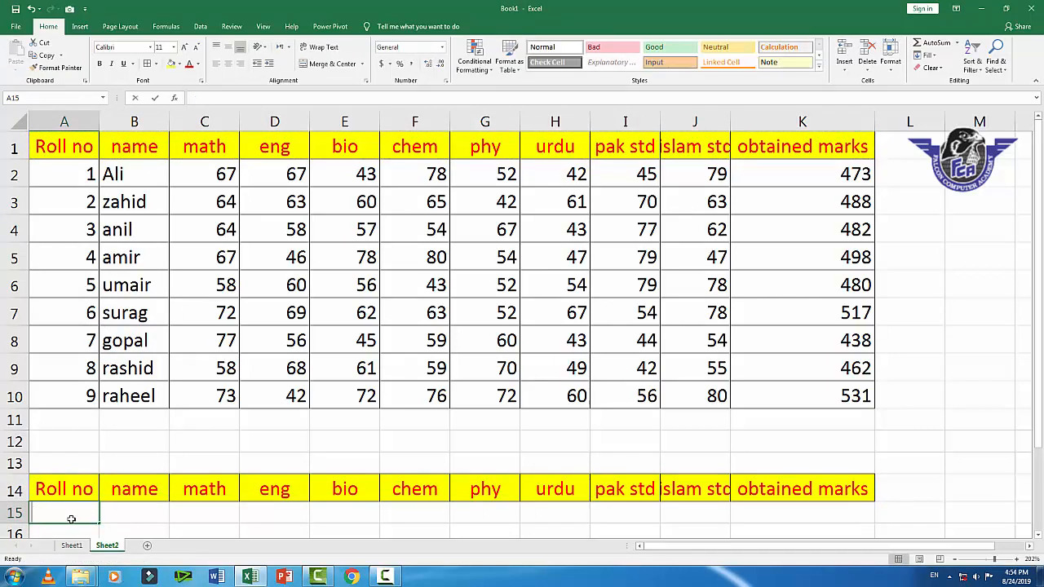
pyautogui.write('1')
# Enter =VLOOKUP($A$15,$A$1:$K$10,2,0) in B15 to look up the student's name by roll number
pyautogui.click(122, 515)
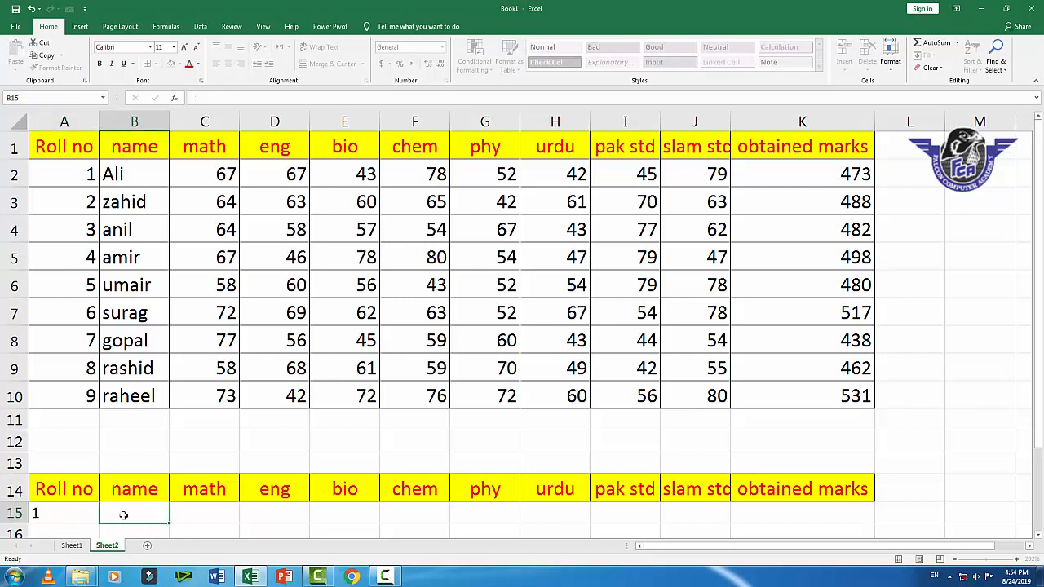
pyautogui.write('=')
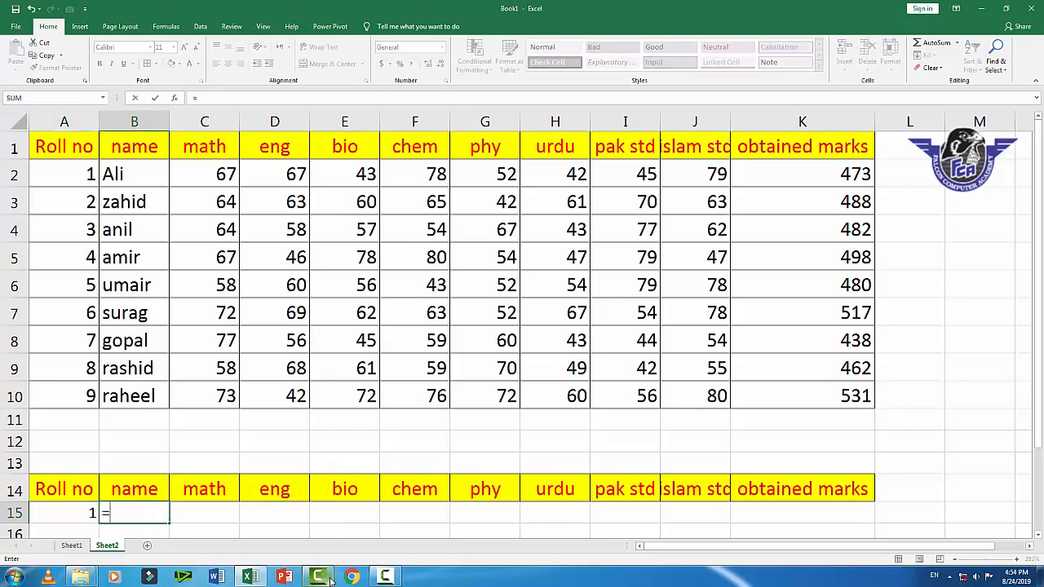
pyautogui.write('vlookup')
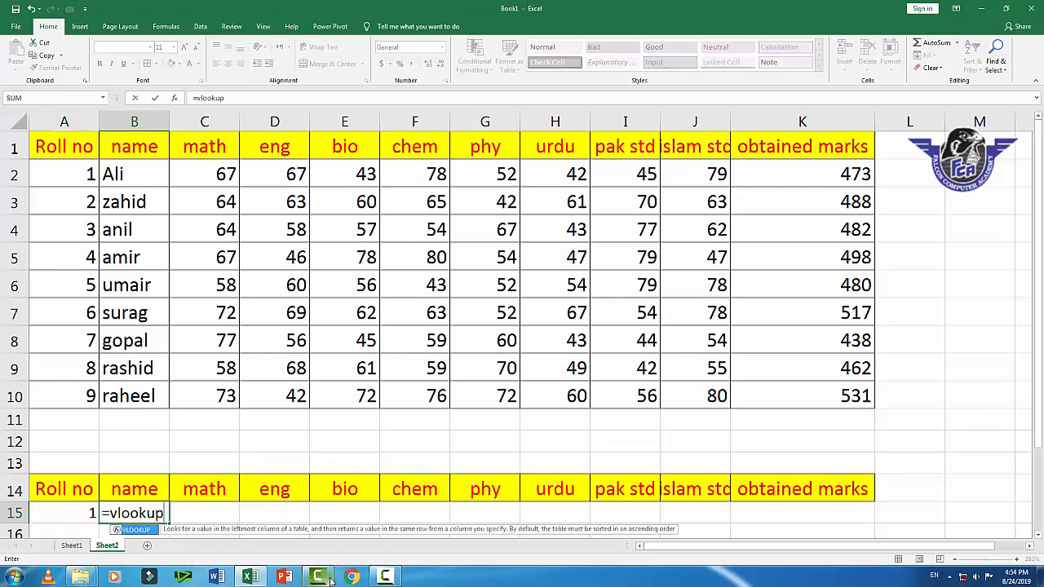
pyautogui.write('(')
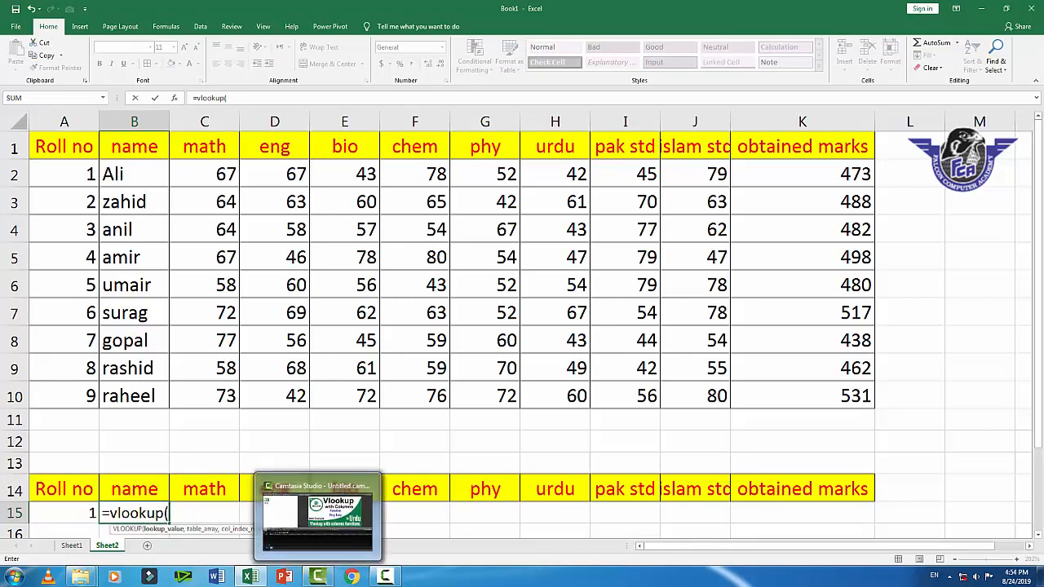
pyautogui.click(75, 515)
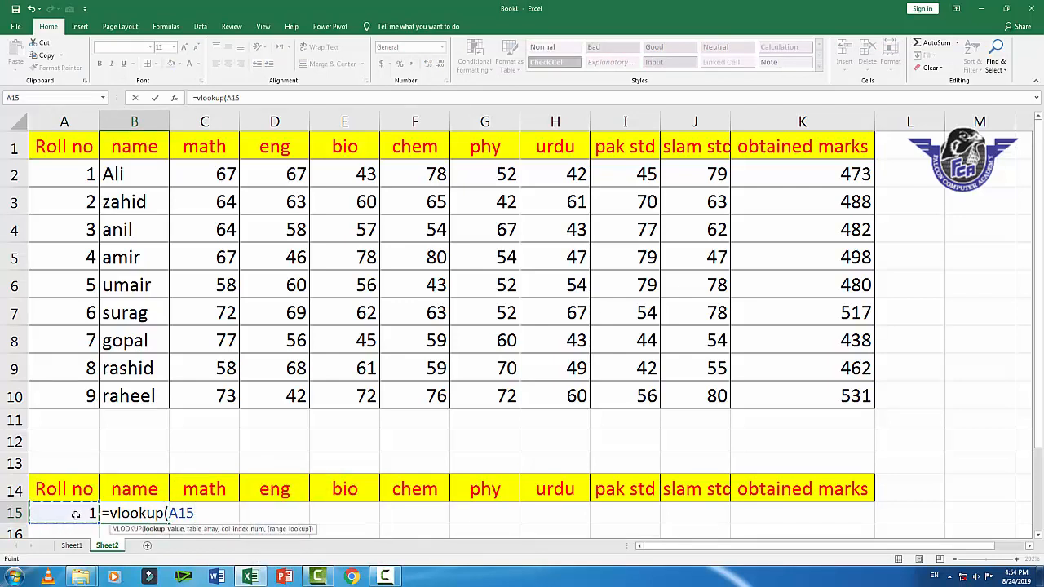
pyautogui.press('F4')
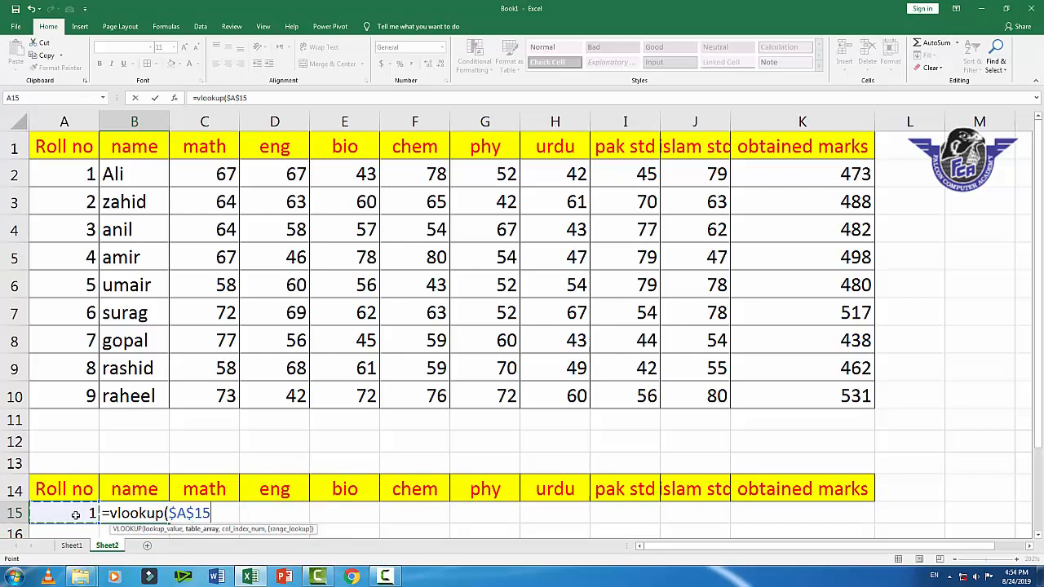
pyautogui.write(',')
pyautogui.moveTo(84, 149); pyautogui.dragTo(747, 391)
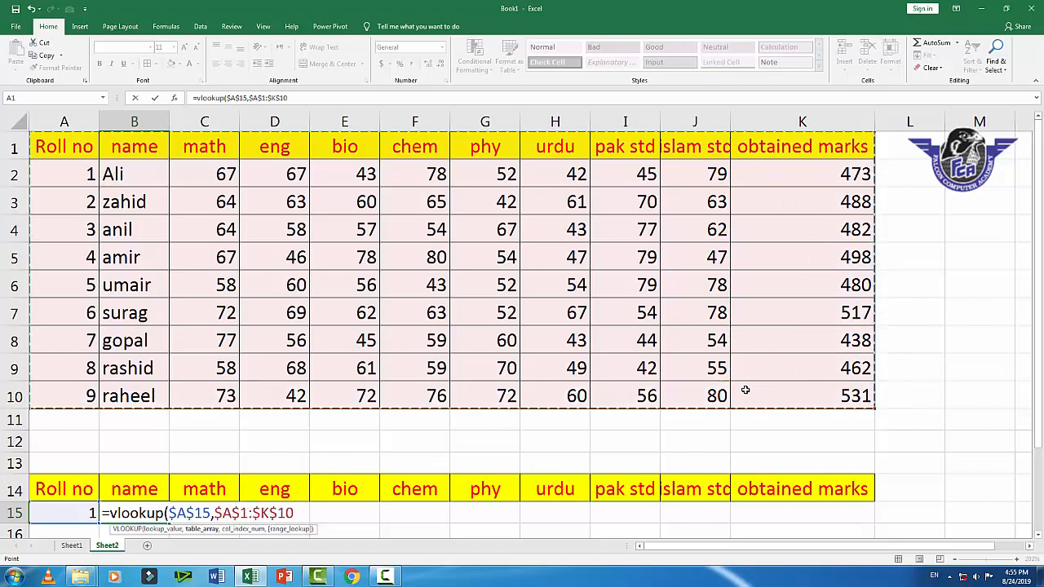
pyautogui.write(',')
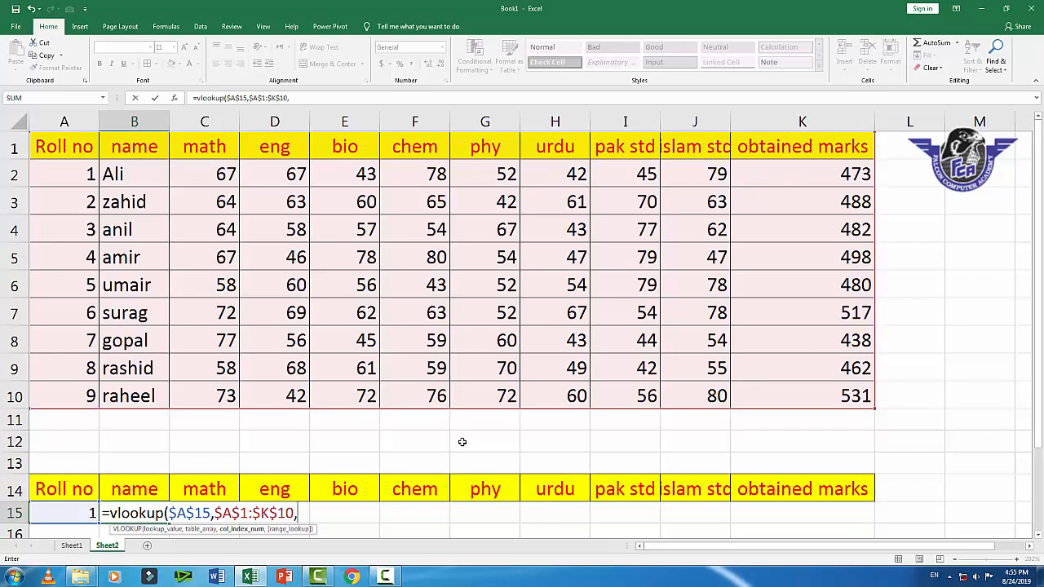
pyautogui.write('2,0')
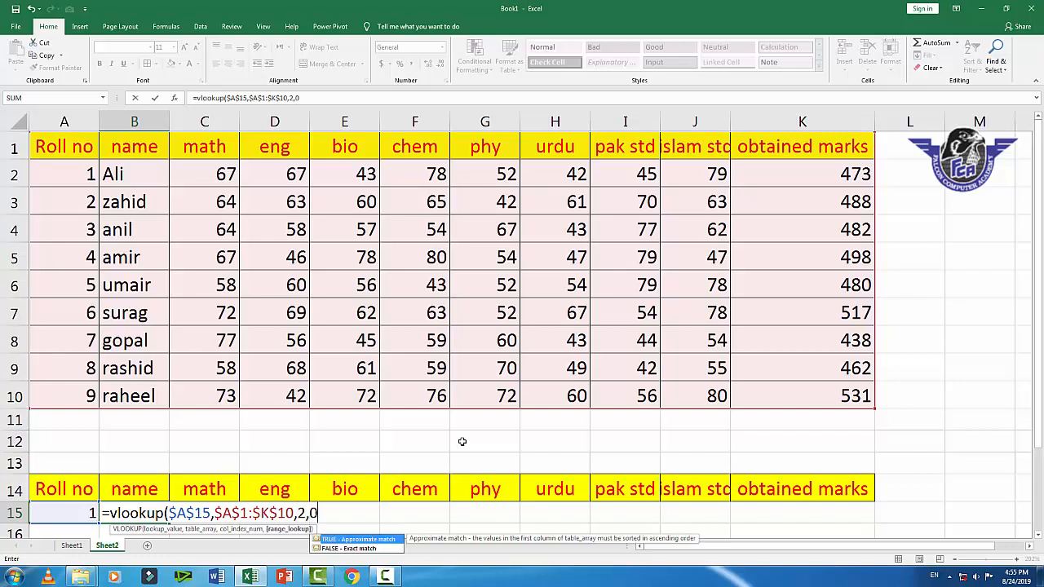
pyautogui.write(')')
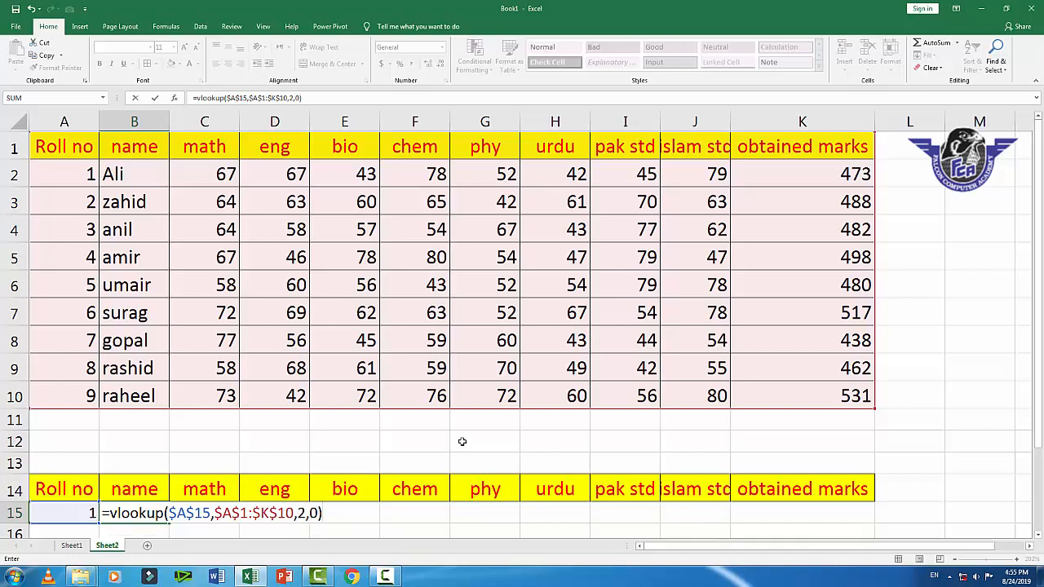
pyautogui.press('Return')
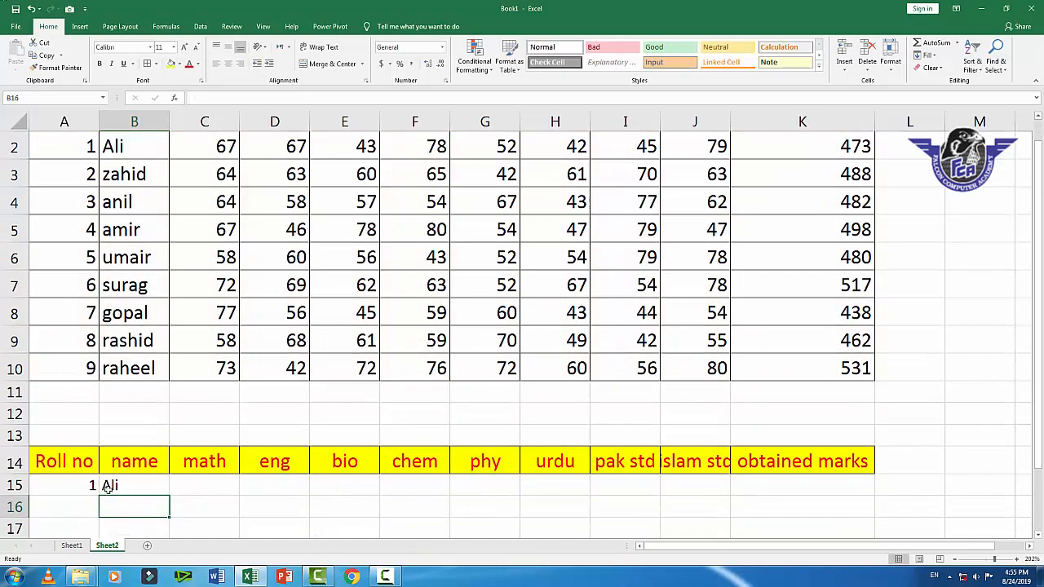
# Test the name lookup by changing the roll number in A15 to 2 and then to 9
pyautogui.click(93, 488)
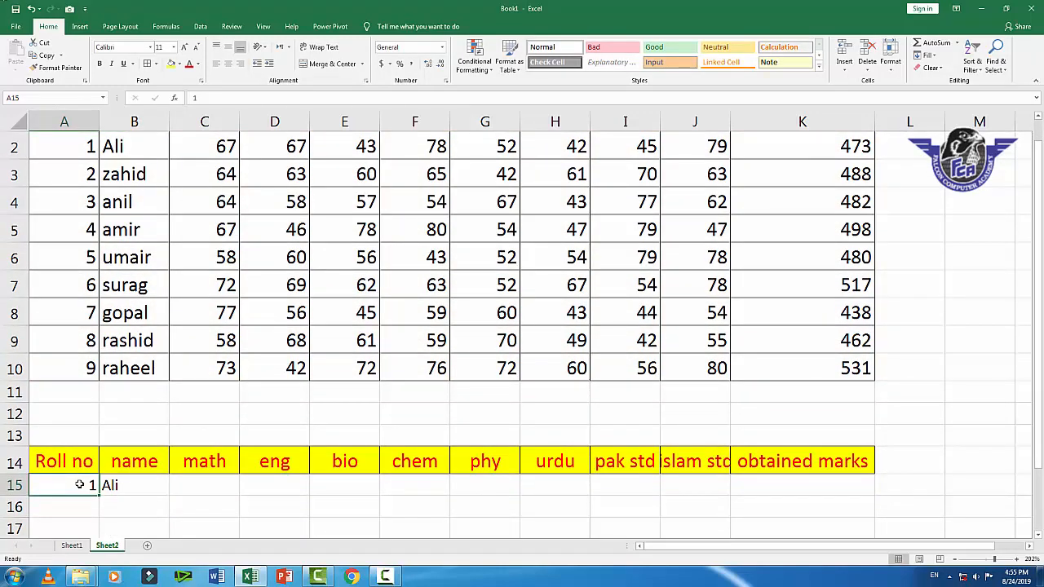
pyautogui.write('2')
pyautogui.press('Return')
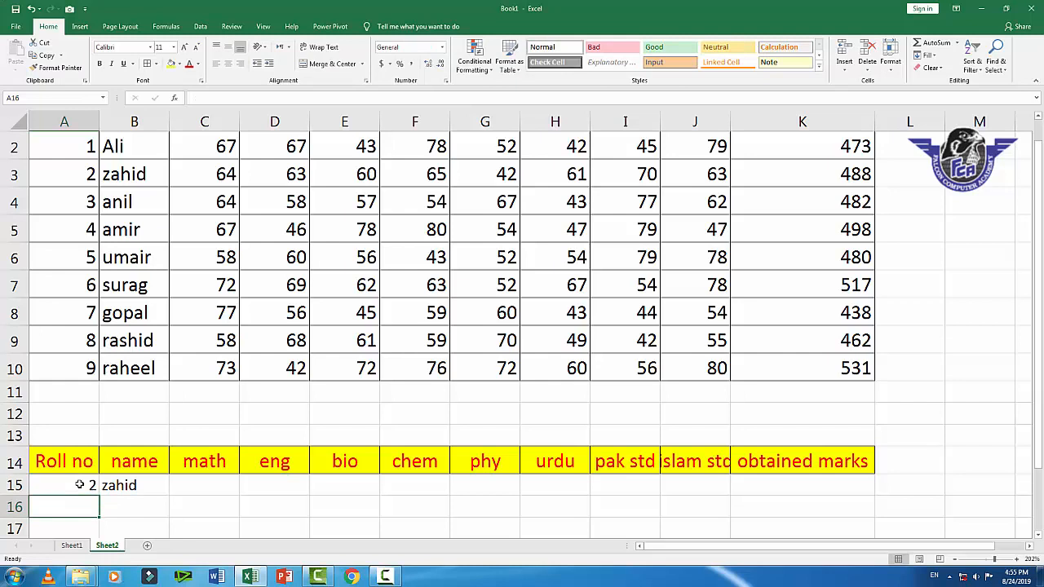
pyautogui.click(80, 486)
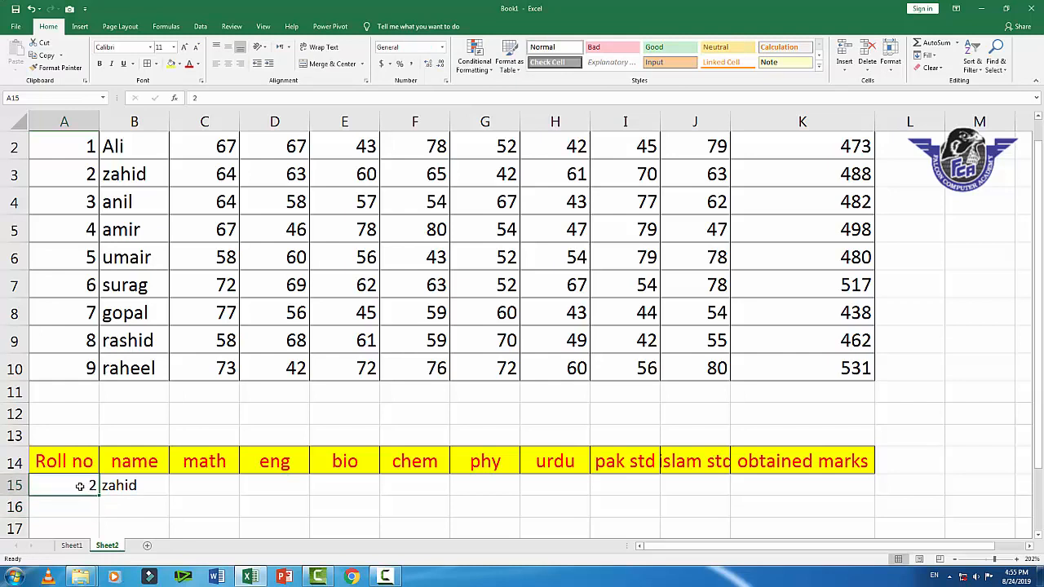
pyautogui.write('9')
pyautogui.press('Return')
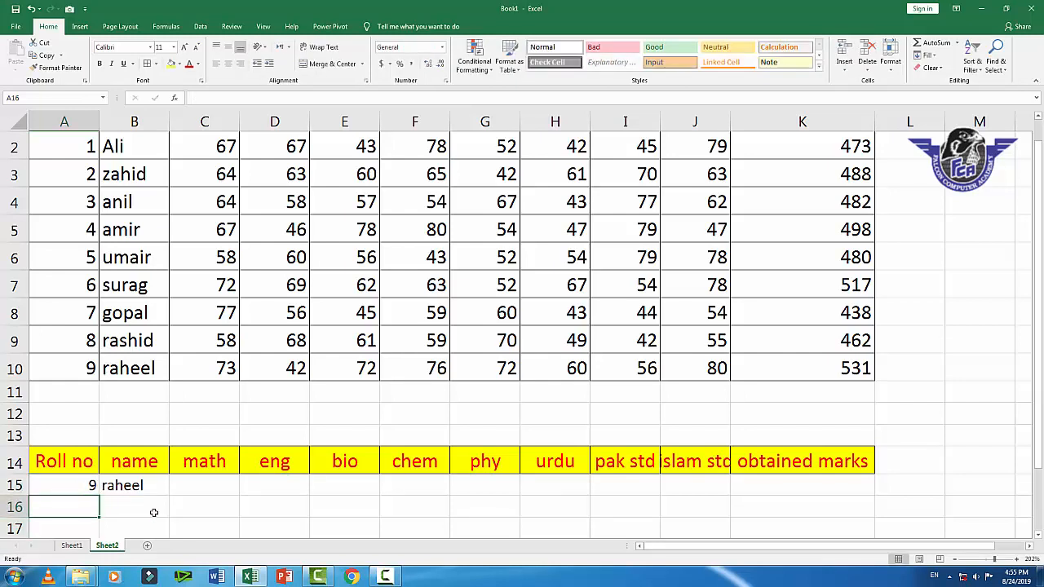
# Fill the B15 lookup formula across to K15 and change the column index in C15 to 3
pyautogui.click(146, 488)
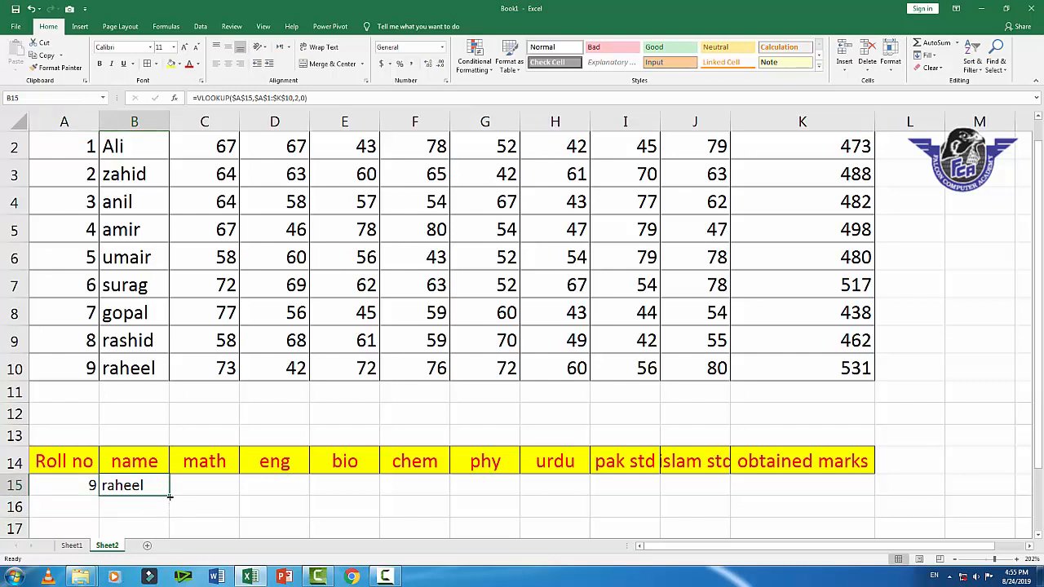
pyautogui.moveTo(169, 496); pyautogui.dragTo(823, 504)
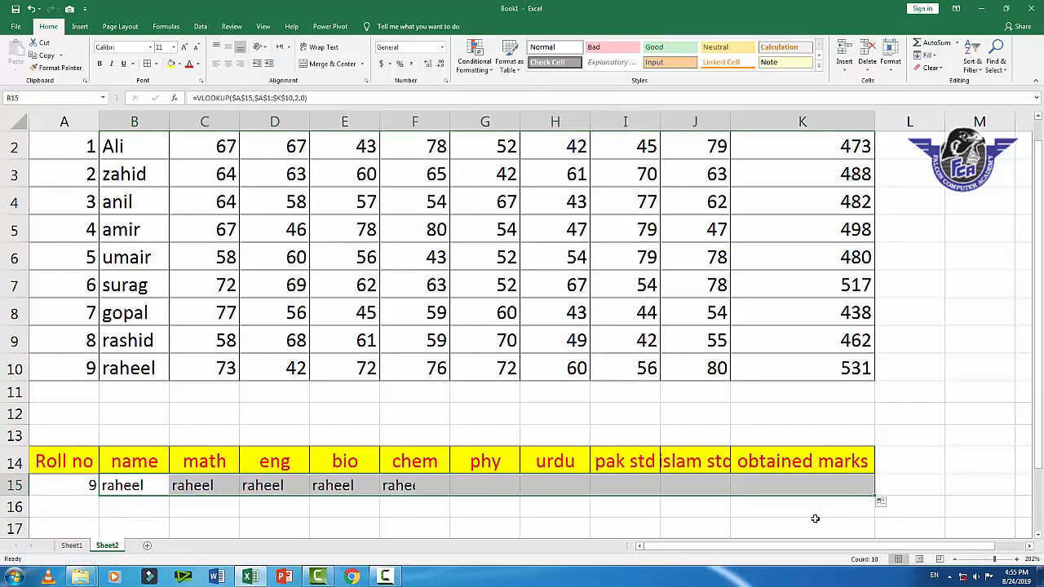
pyautogui.click(211, 506)
pyautogui.doubleClick(208, 486)
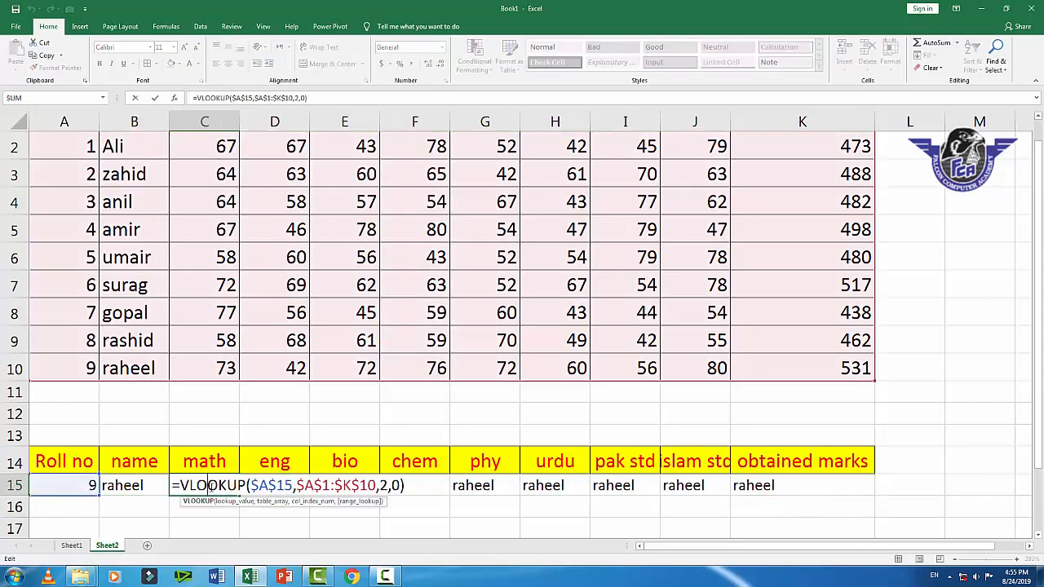
pyautogui.click(381, 486)
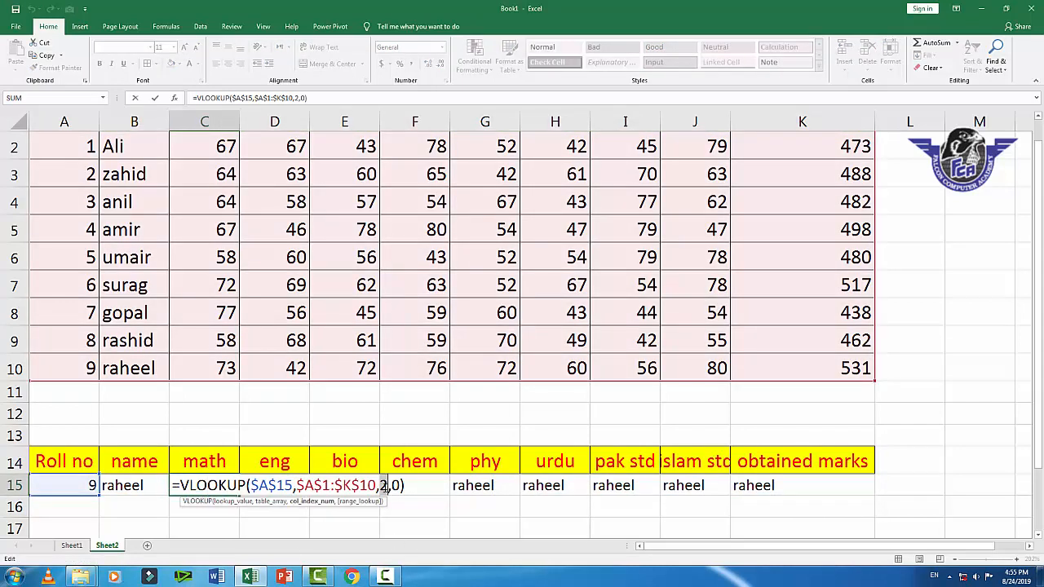
pyautogui.press('Delete')
pyautogui.write('3')
pyautogui.press('Return')
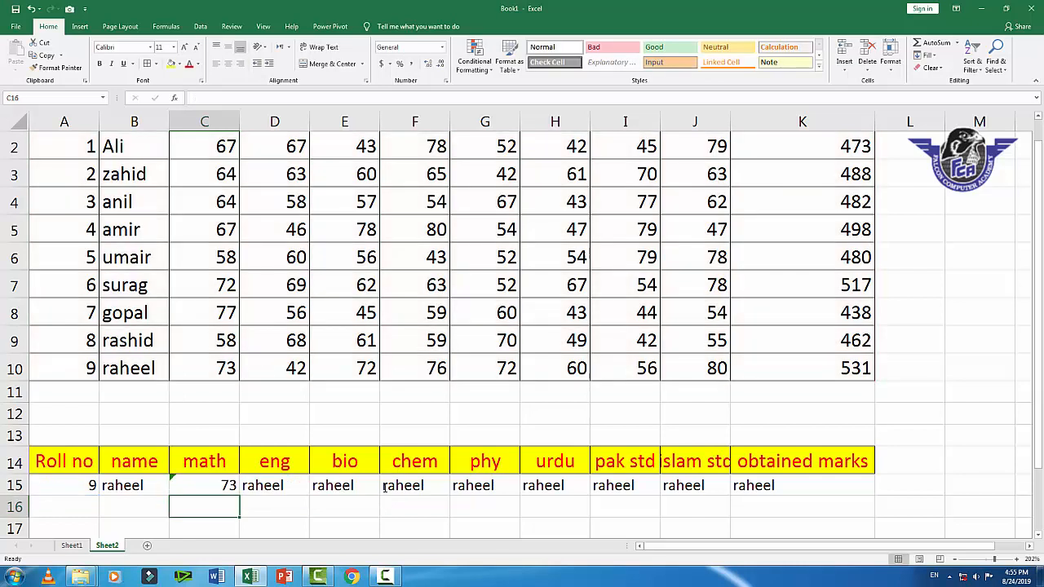
# Clear the lookup formulas from B15:K15, keeping the roll number in A15
pyautogui.click(163, 485)
pyautogui.moveTo(163, 484); pyautogui.dragTo(749, 481)
pyautogui.press('Delete')
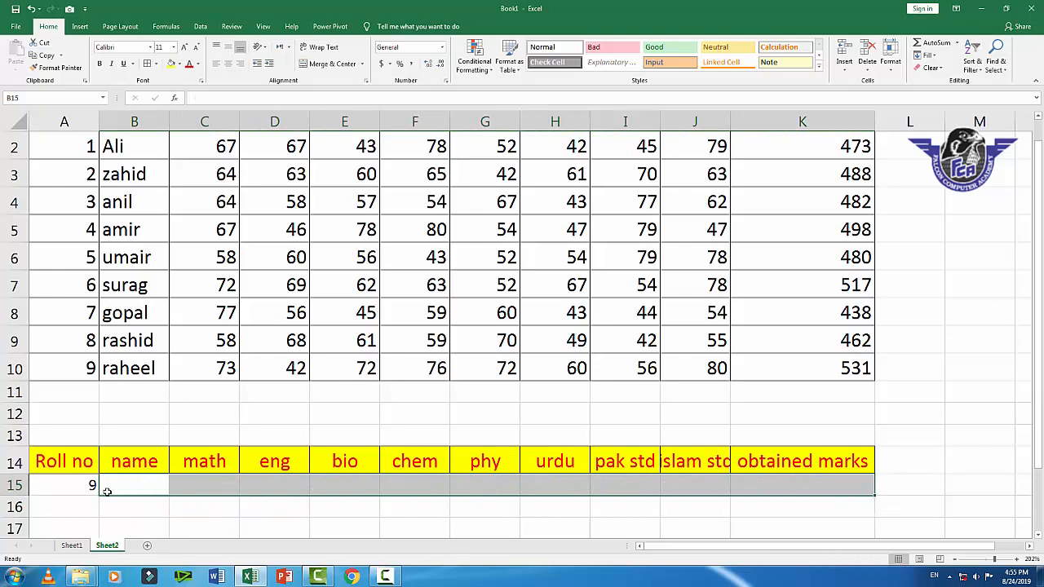
pyautogui.click(88, 486)
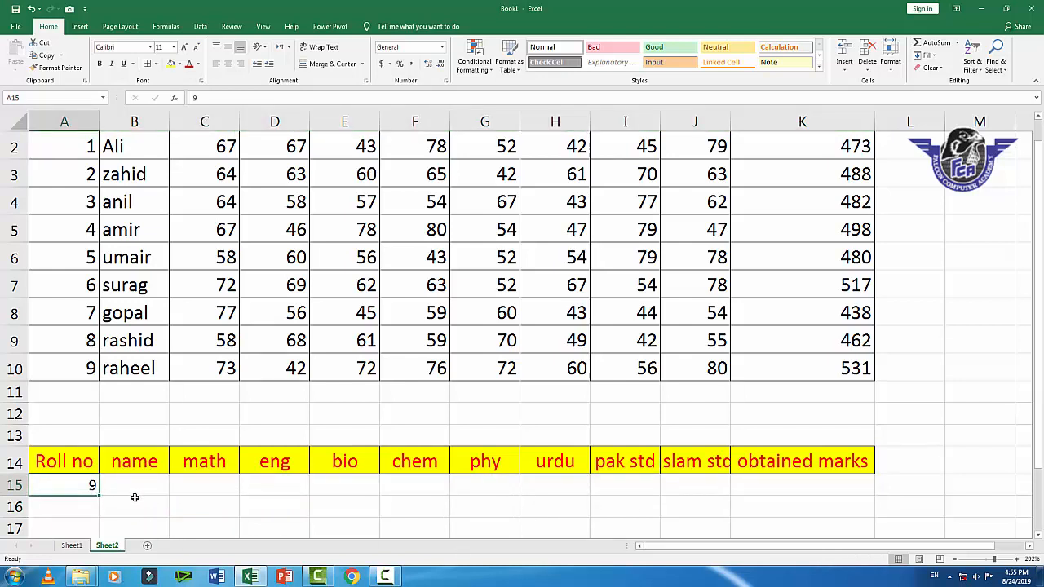
# Start a new VLOOKUP formula in B15 with the absolute reference $A$15 as the lookup value
pyautogui.click(135, 495)
pyautogui.write('=')
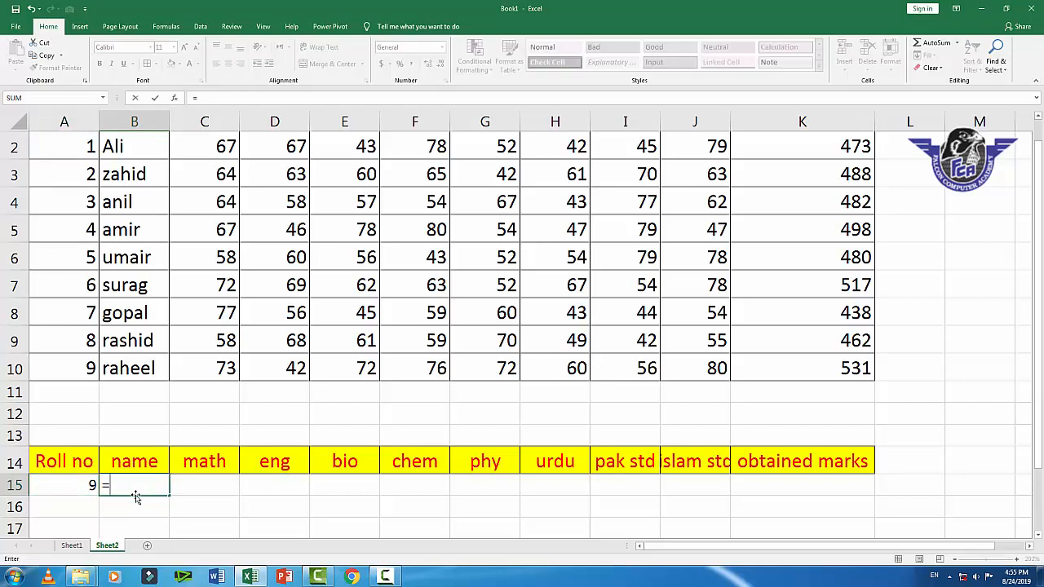
pyautogui.write('vlooku')
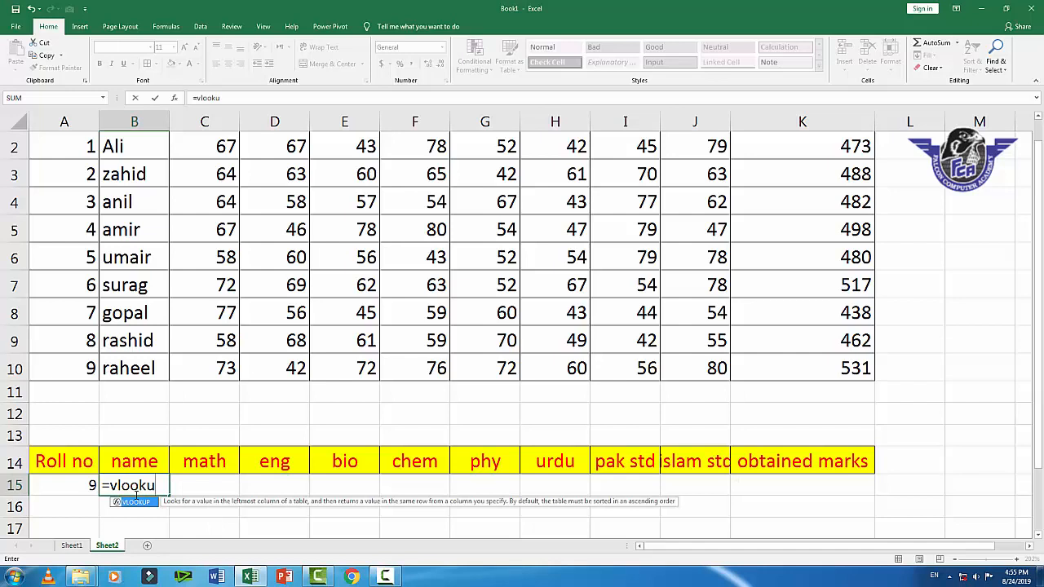
pyautogui.write('p')
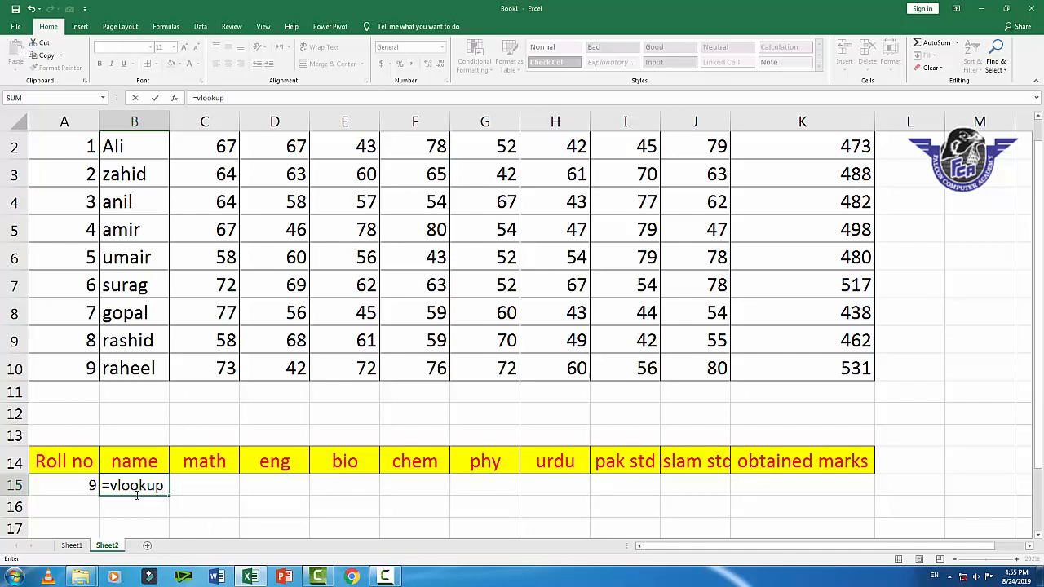
pyautogui.write('*')
pyautogui.press('BackSpace')
pyautogui.write('(')
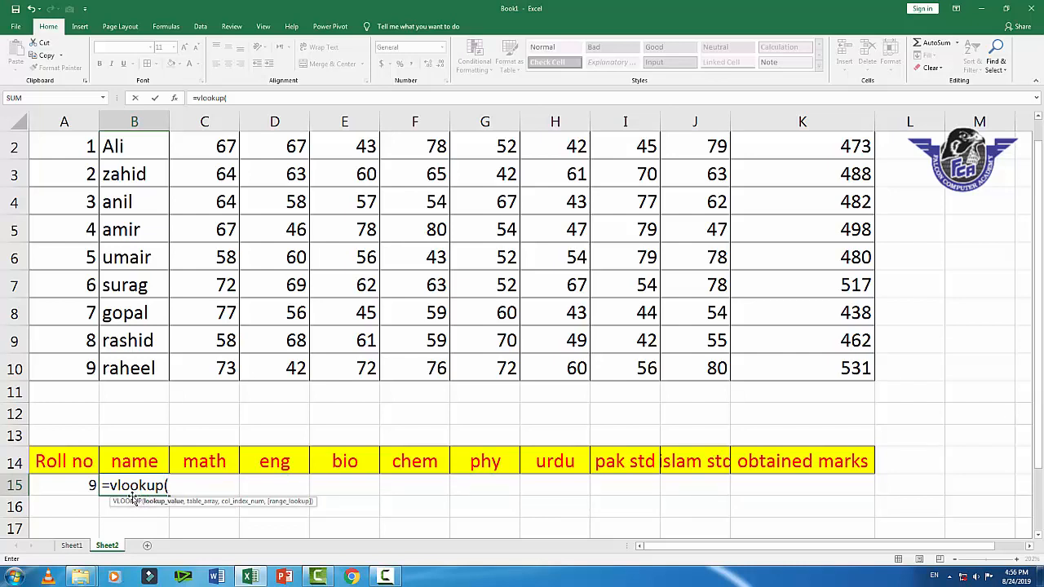
pyautogui.click(79, 485)
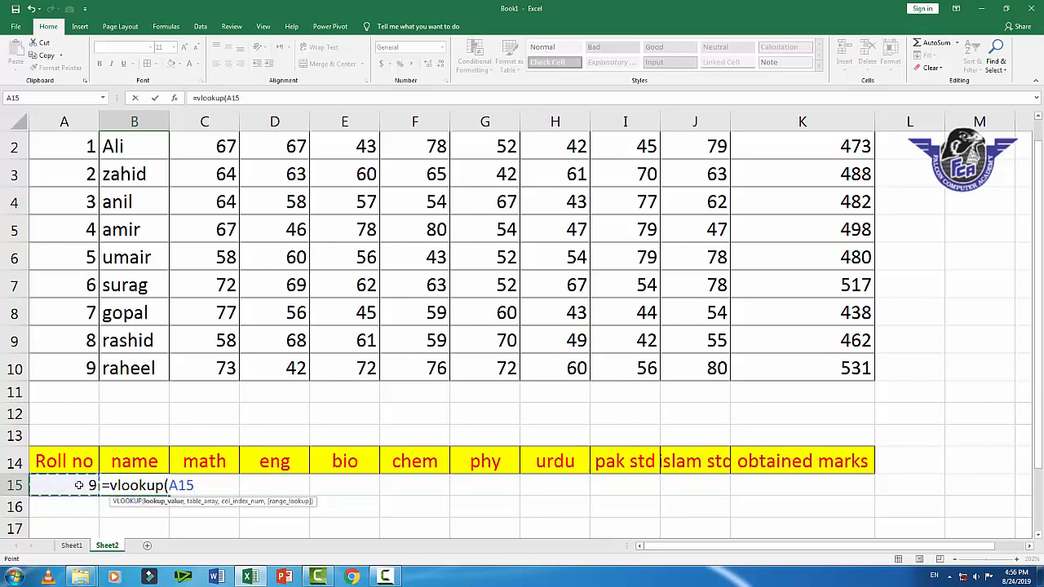
pyautogui.press('F4')
pyautogui.write(',')
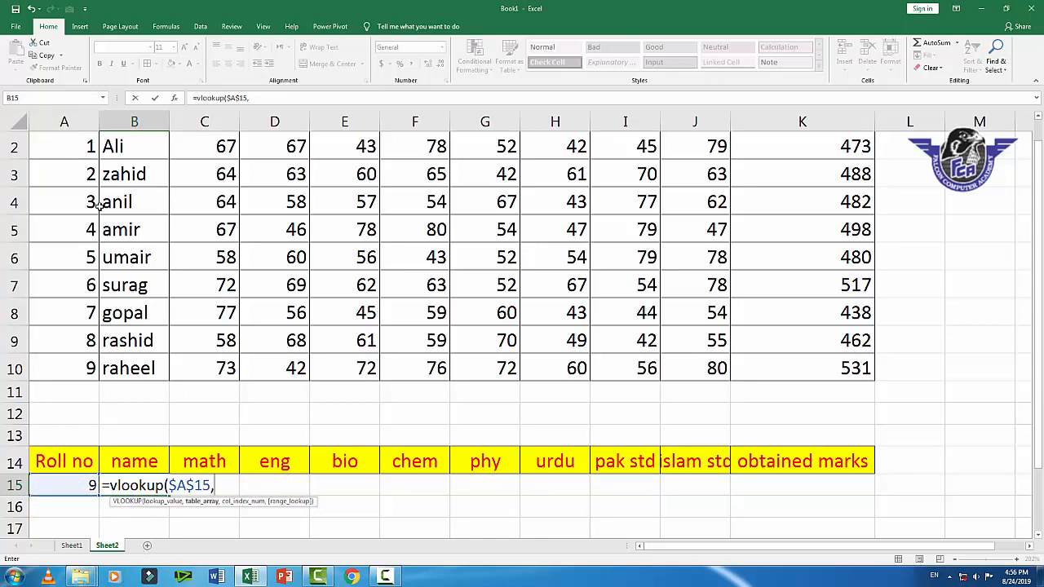
# Add the marks table as the formula's table array with the absolute range $A$1:$K$10
pyautogui.scroll(1, 135, 285)
pyautogui.moveTo(49, 147); pyautogui.dragTo(791, 398)
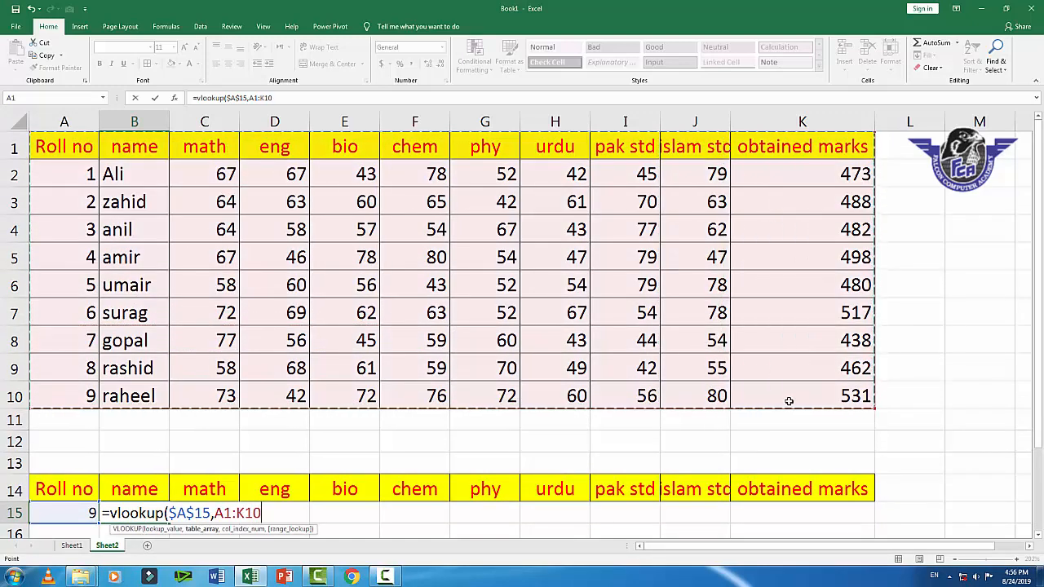
pyautogui.press('F4')
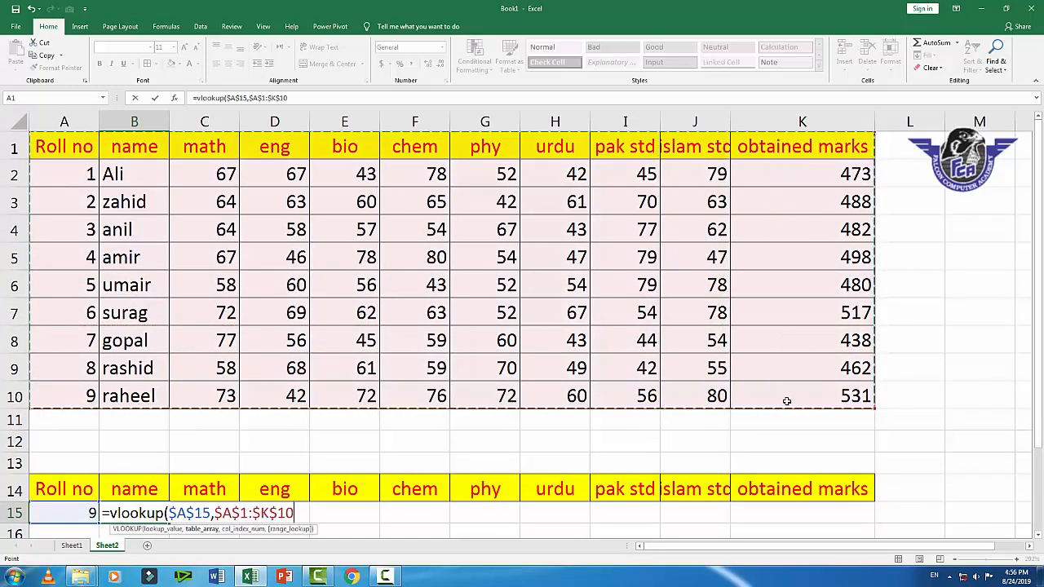
pyautogui.write(',')
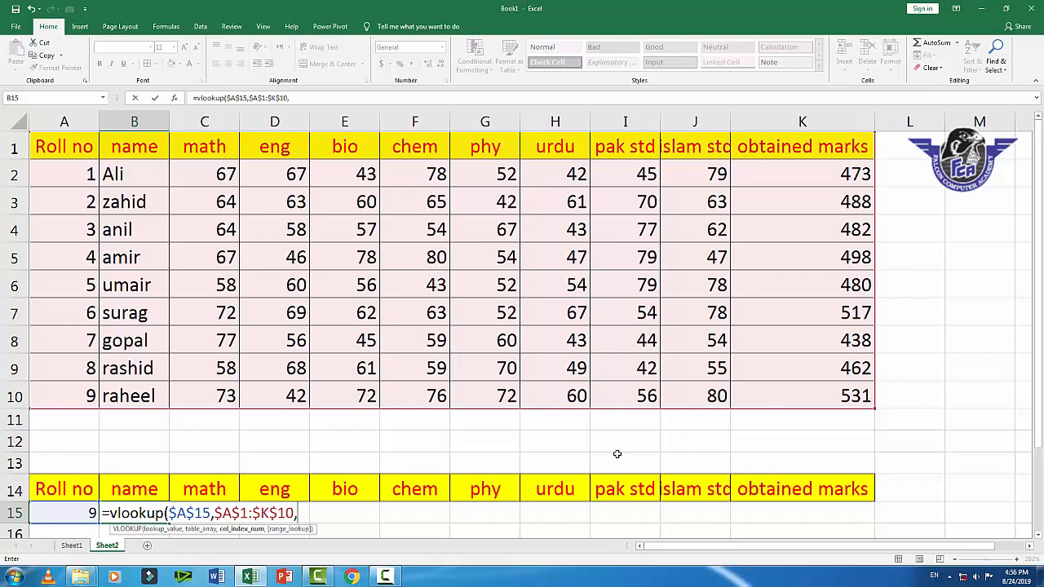
# Add COLUMNS as the formula's column index argument over the range $B$1:C1, making only the start cell absolute
pyautogui.write('columns')
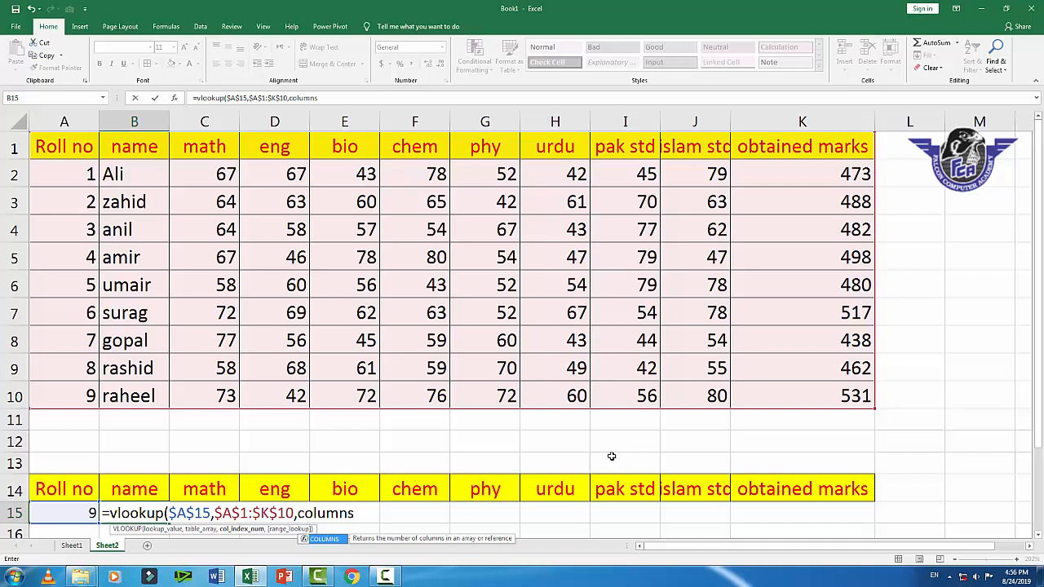
pyautogui.doubleClick(325, 540)
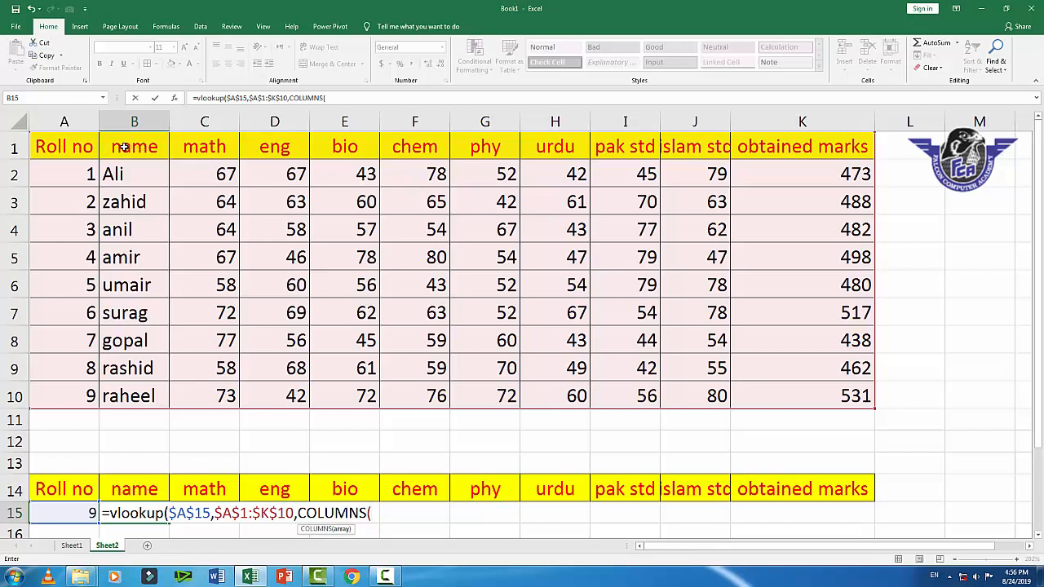
pyautogui.moveTo(135, 149); pyautogui.dragTo(189, 155)
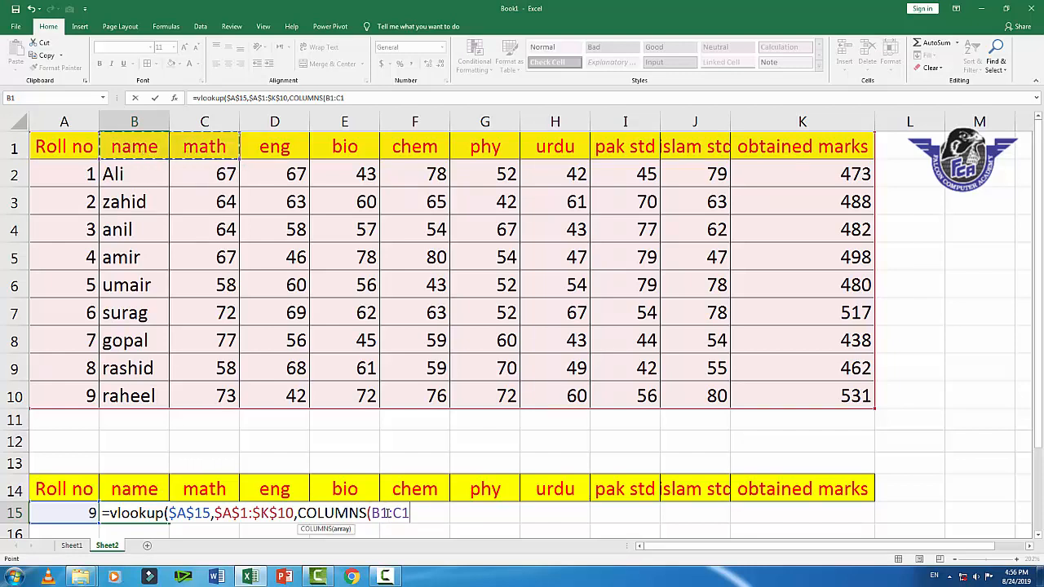
pyautogui.moveTo(389, 513); pyautogui.dragTo(372, 514)
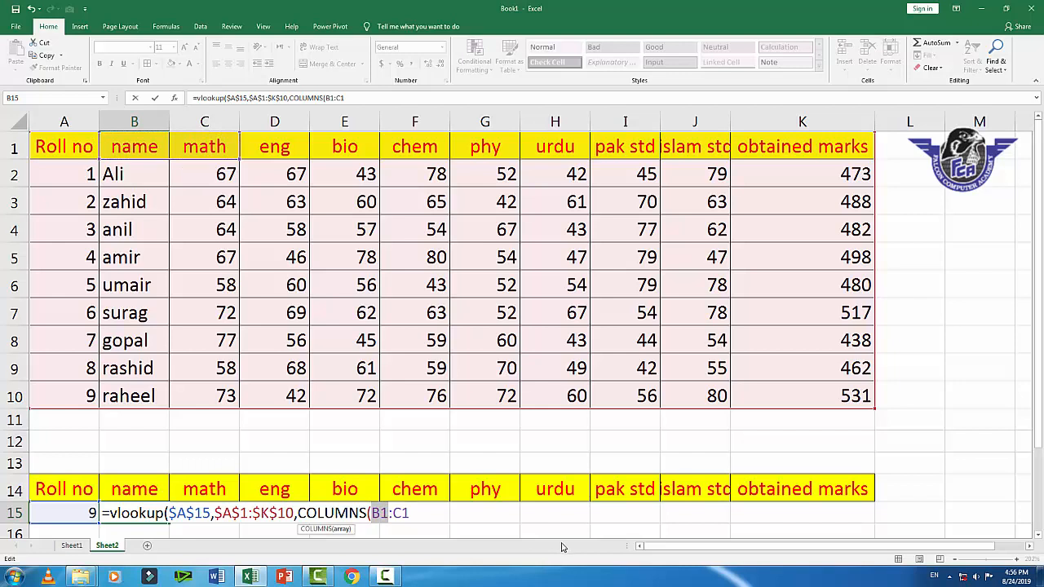
pyautogui.press('F4')
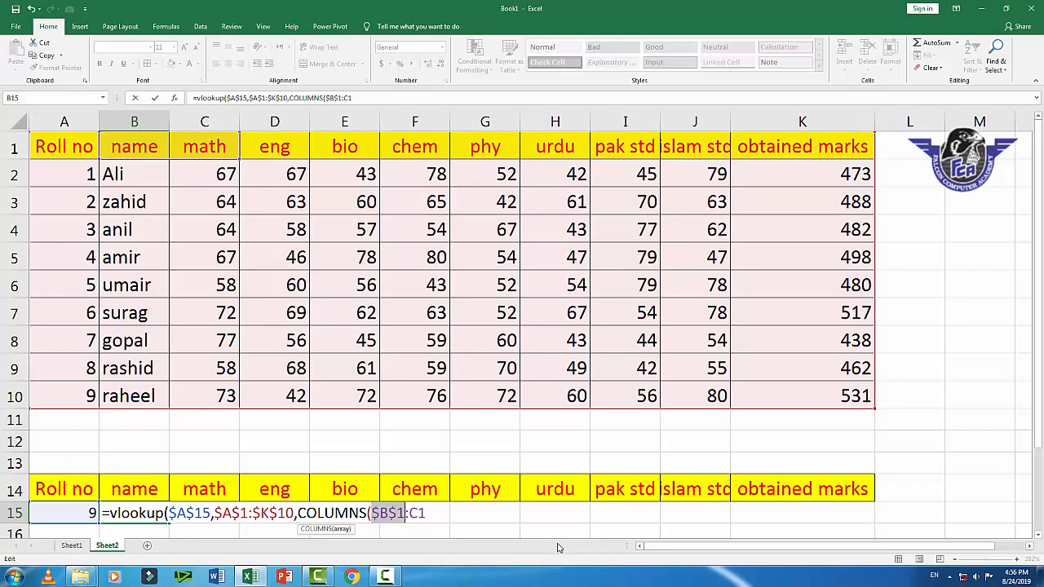
pyautogui.click(433, 514)
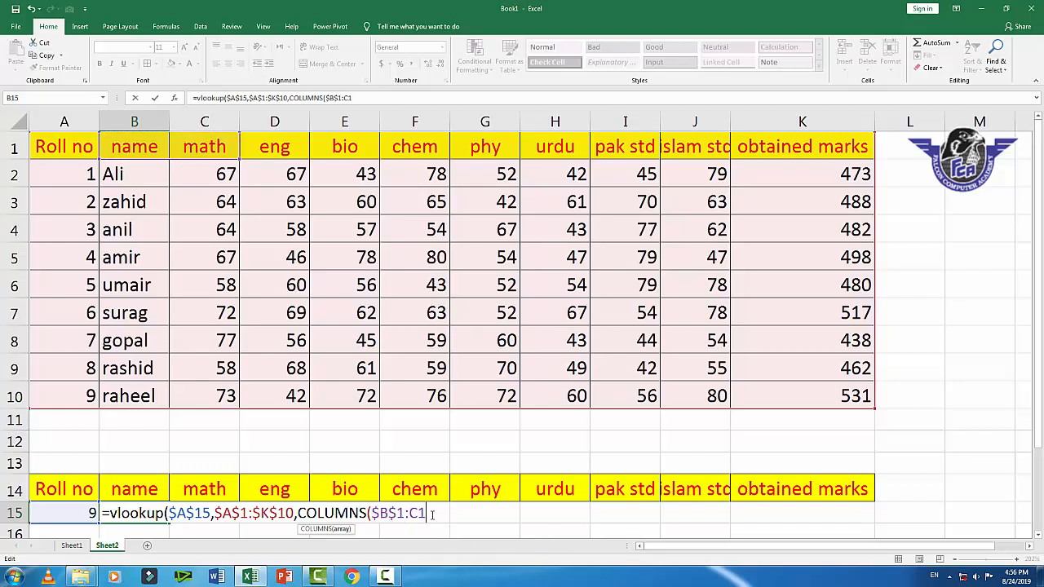
# Complete the B15 formula with 0 as the range lookup argument and fill it across to K15
pyautogui.write(',')
pyautogui.press('BackSpace')
pyautogui.write('),')
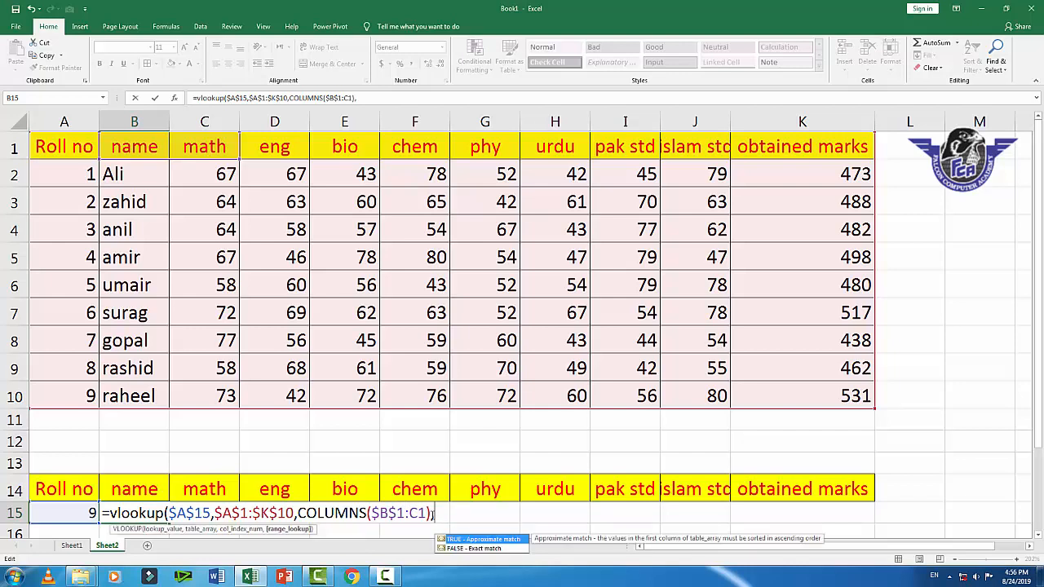
pyautogui.write('0)')
pyautogui.press('Return')
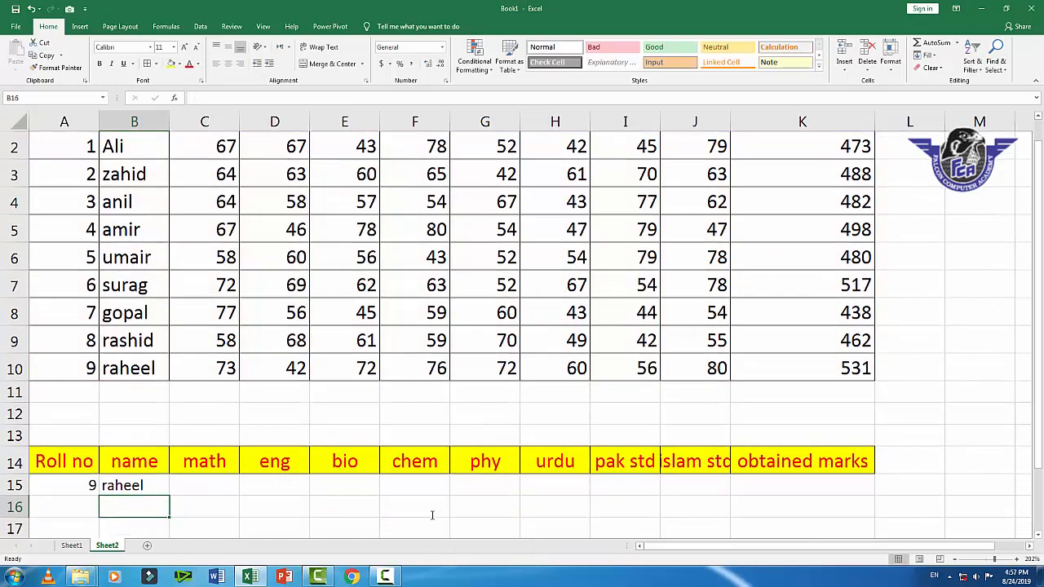
pyautogui.click(149, 487)
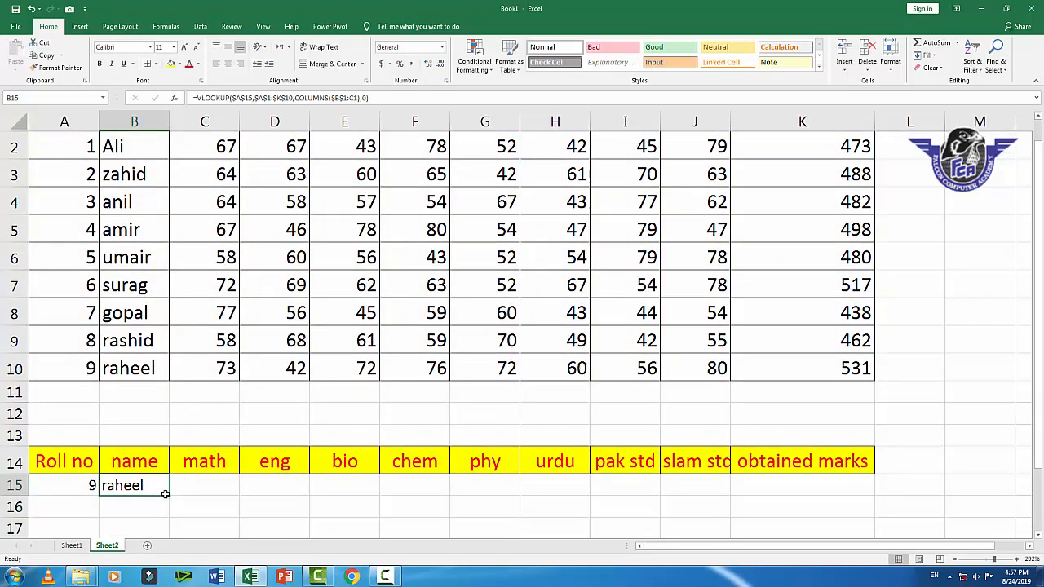
pyautogui.moveTo(169, 497); pyautogui.dragTo(838, 517)
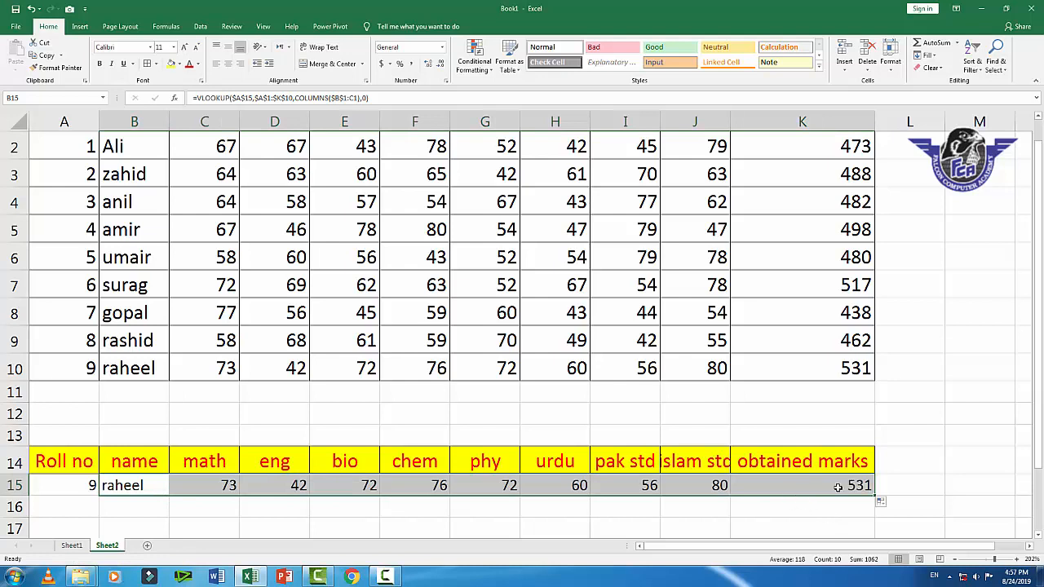
# Test the lookup row by entering roll numbers 1, 8 and finally 7 in A15
pyautogui.click(63, 485)
pyautogui.write('1')
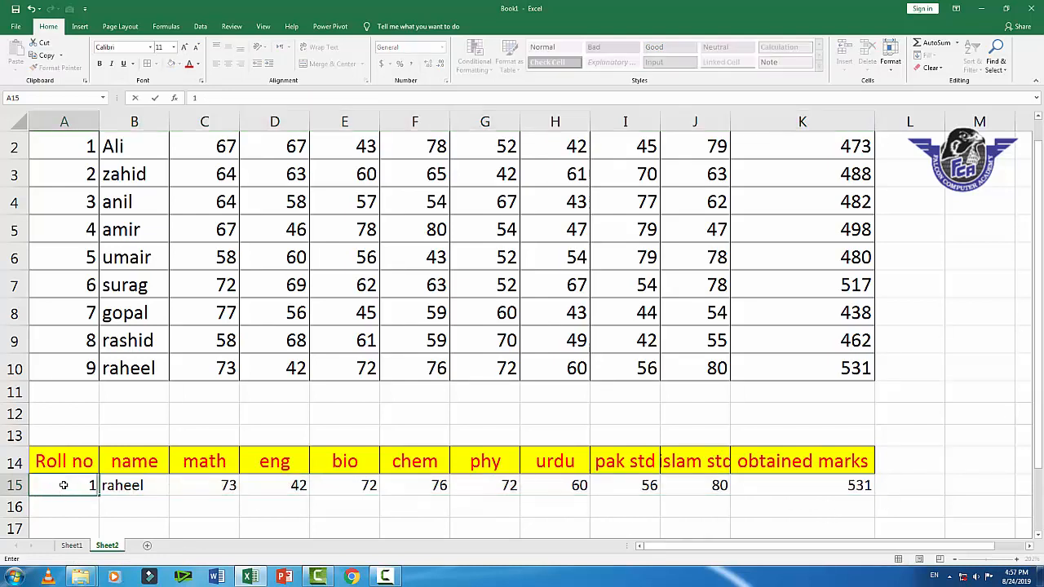
pyautogui.press('Return')
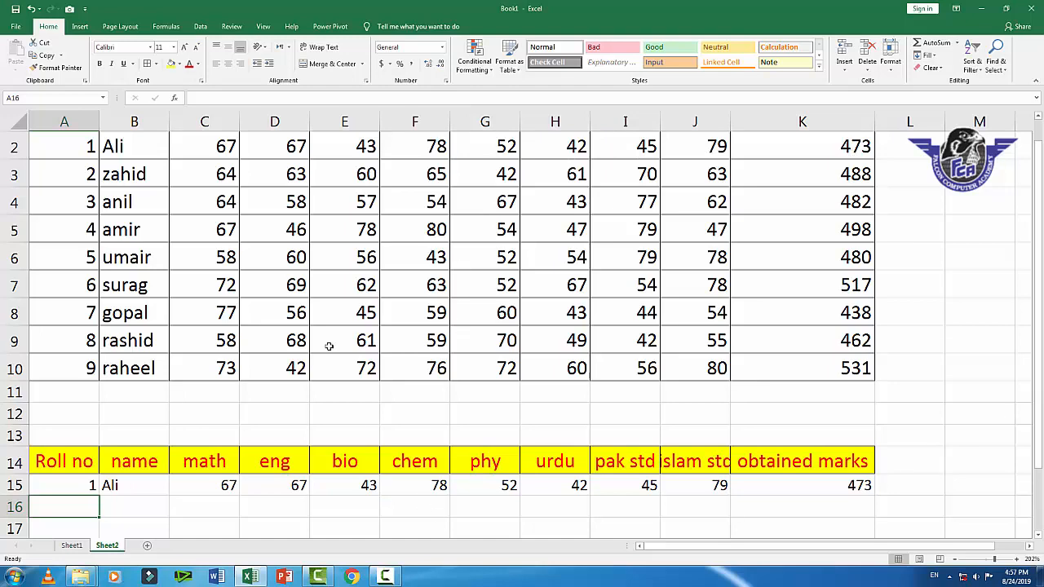
pyautogui.scroll(1, 299, 269)
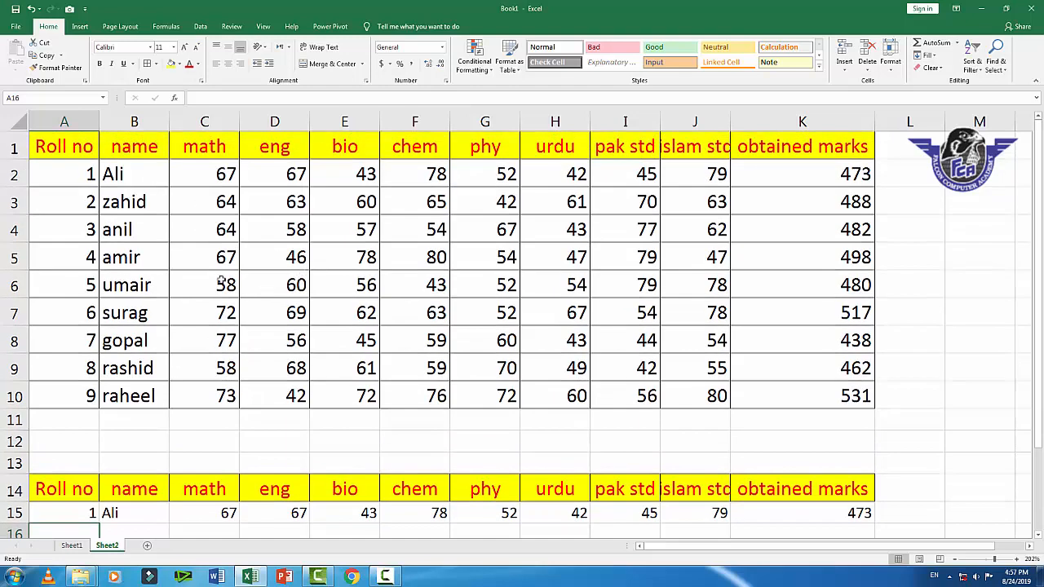
pyautogui.click(77, 511)
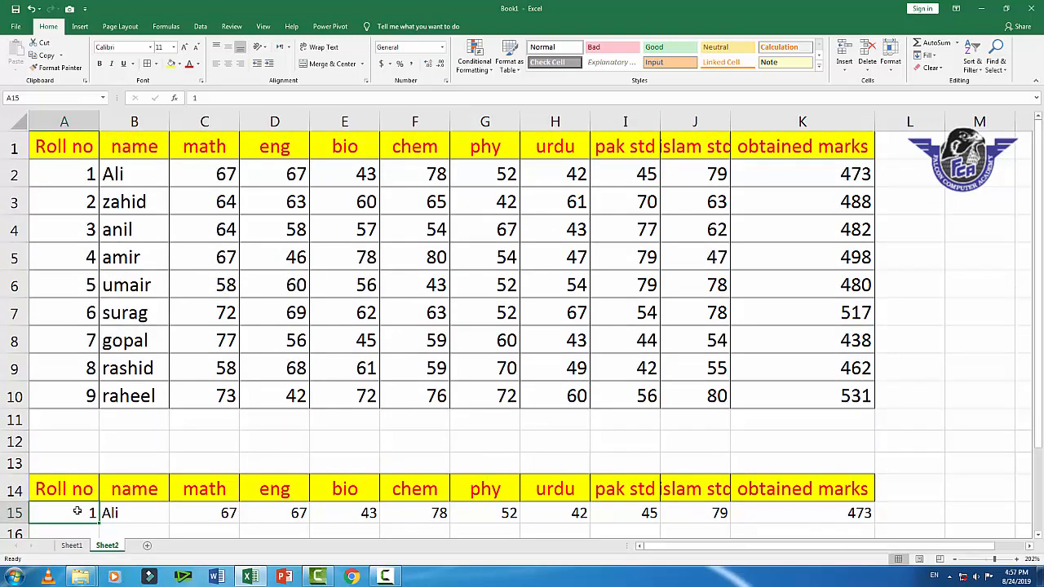
pyautogui.write('8')
pyautogui.press('Return')
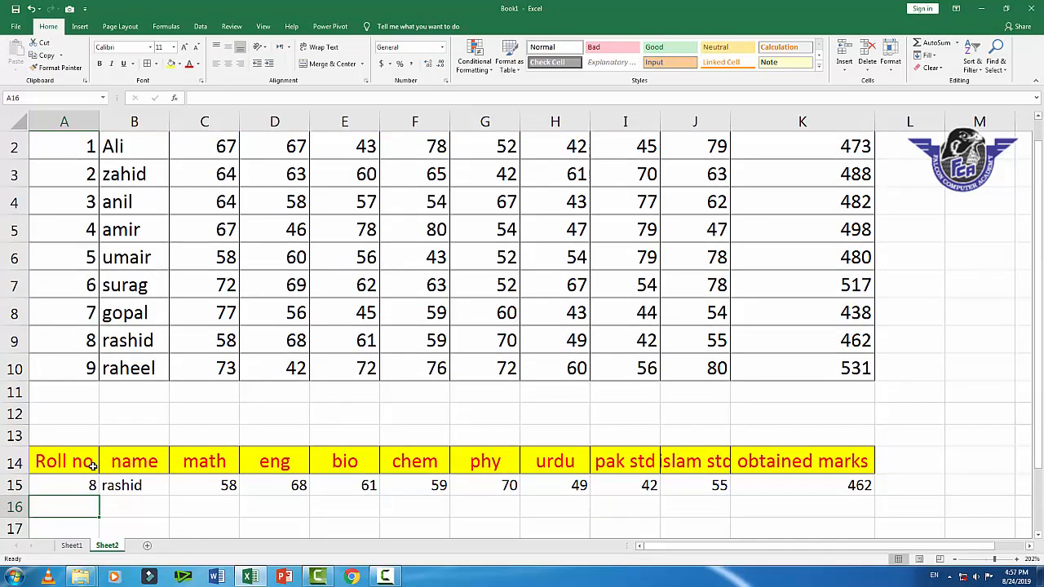
pyautogui.click(91, 482)
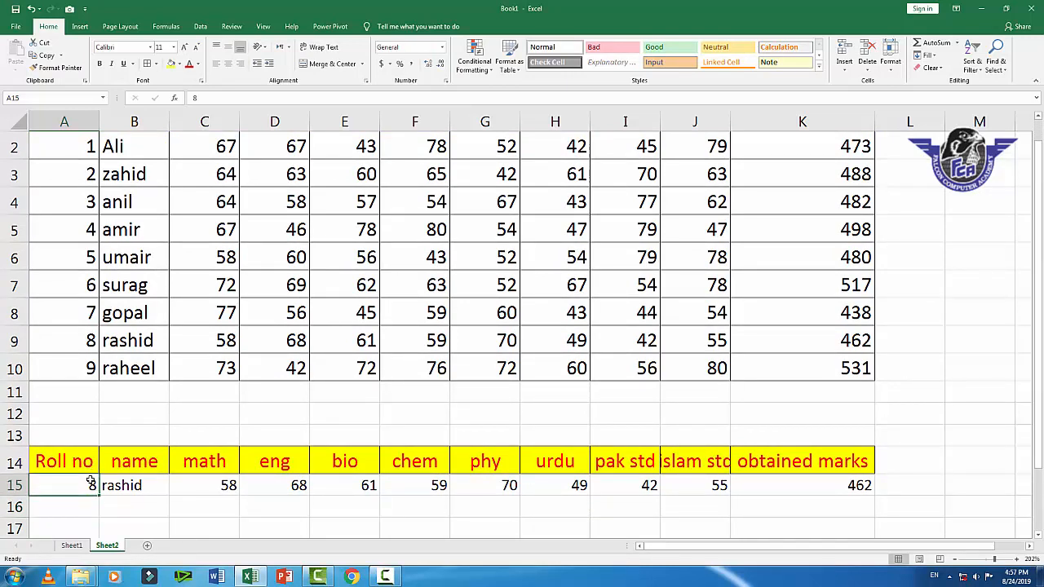
pyautogui.write('7')
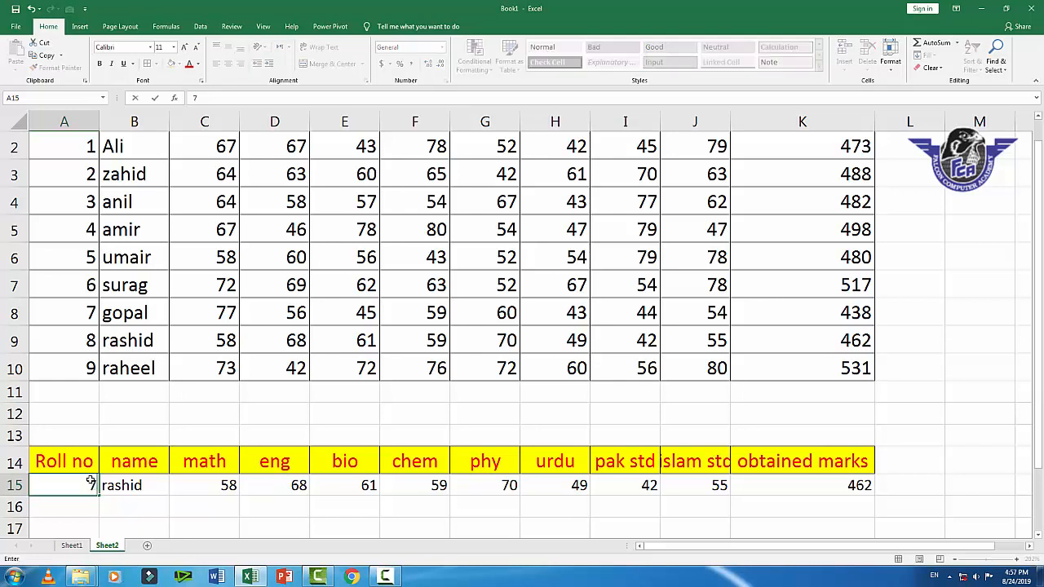
pyautogui.press('Return')
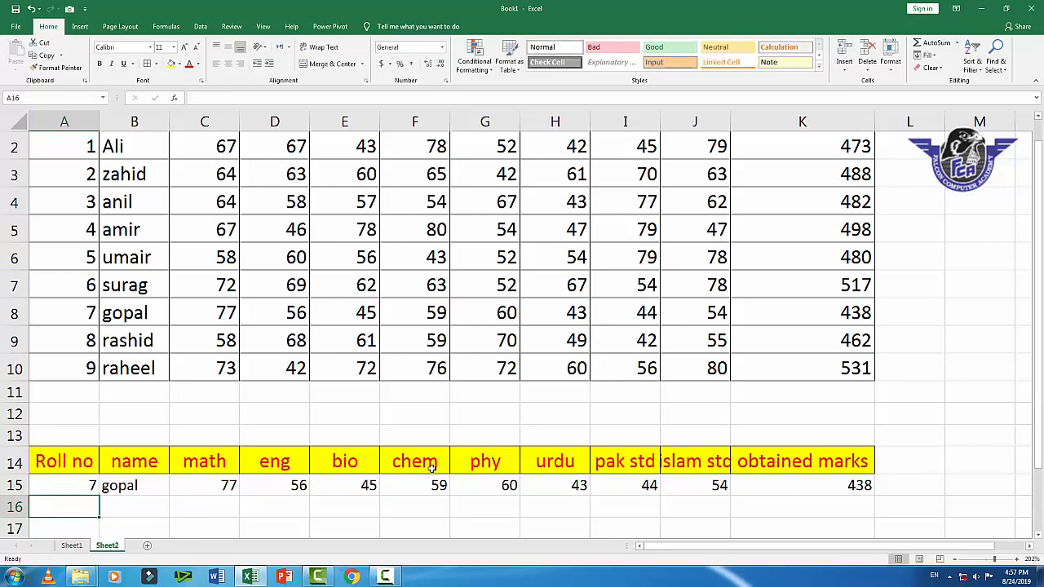
pyautogui.scroll(1, 431, 467)
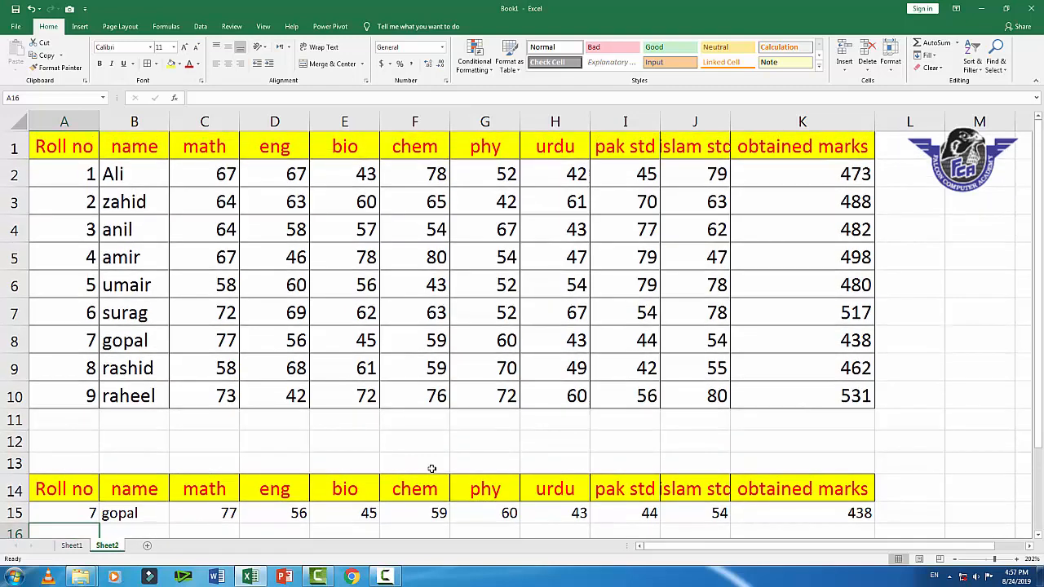